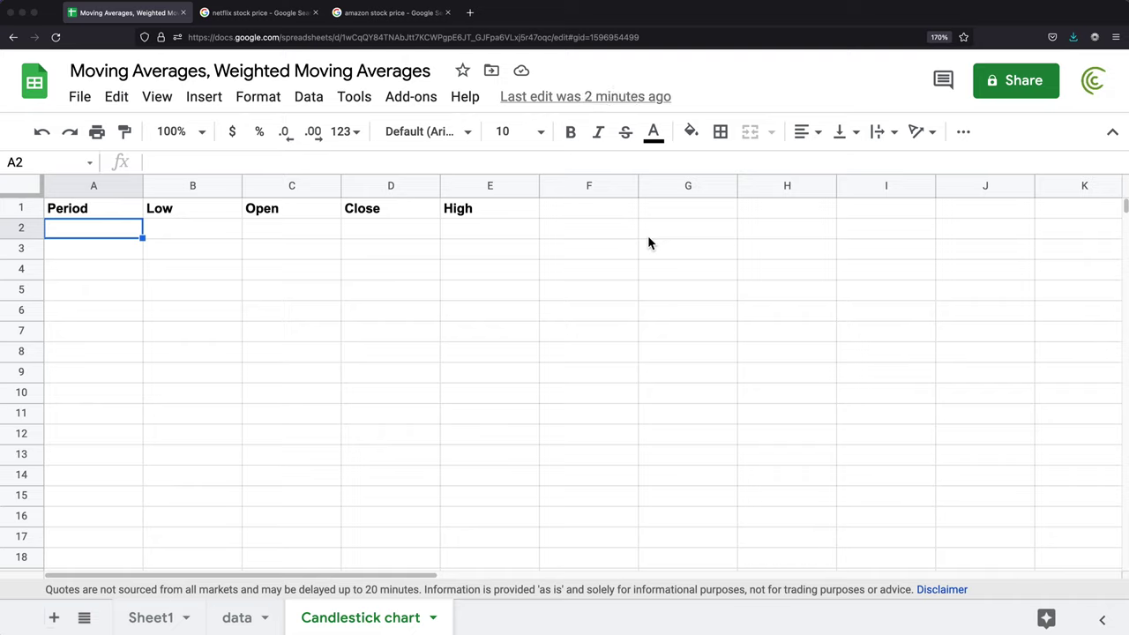
{"action": "left_click", "coordinate": [256, 12]}
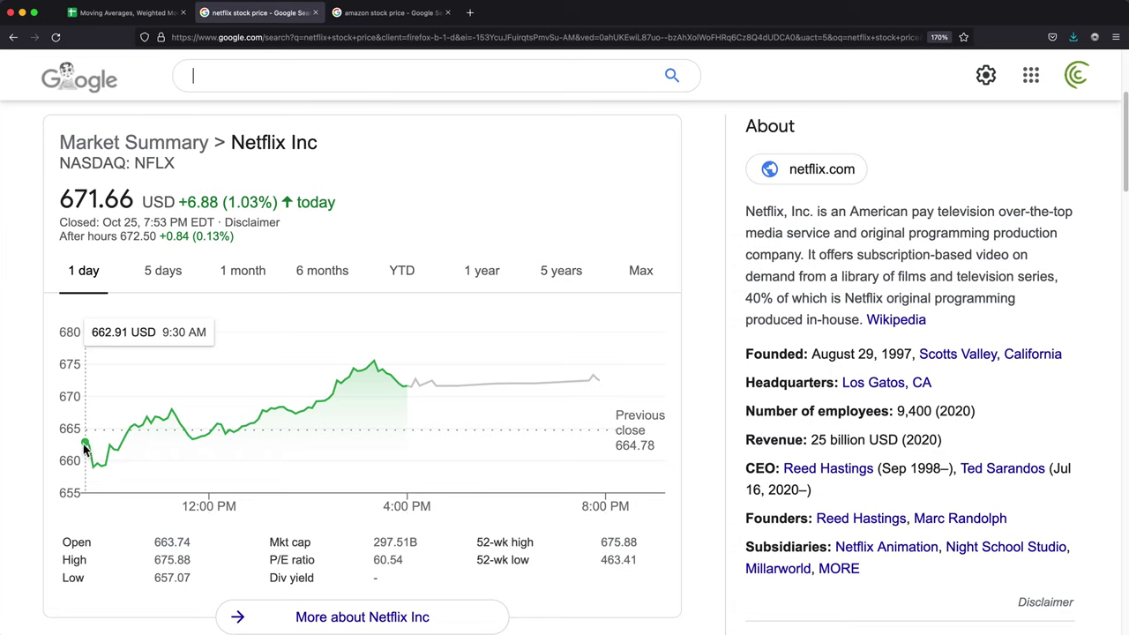
Enter Day 1's Netflix Open 662.91 in C2 and Close 671.66 in D2
{"action": "left_click", "coordinate": [131, 12]}
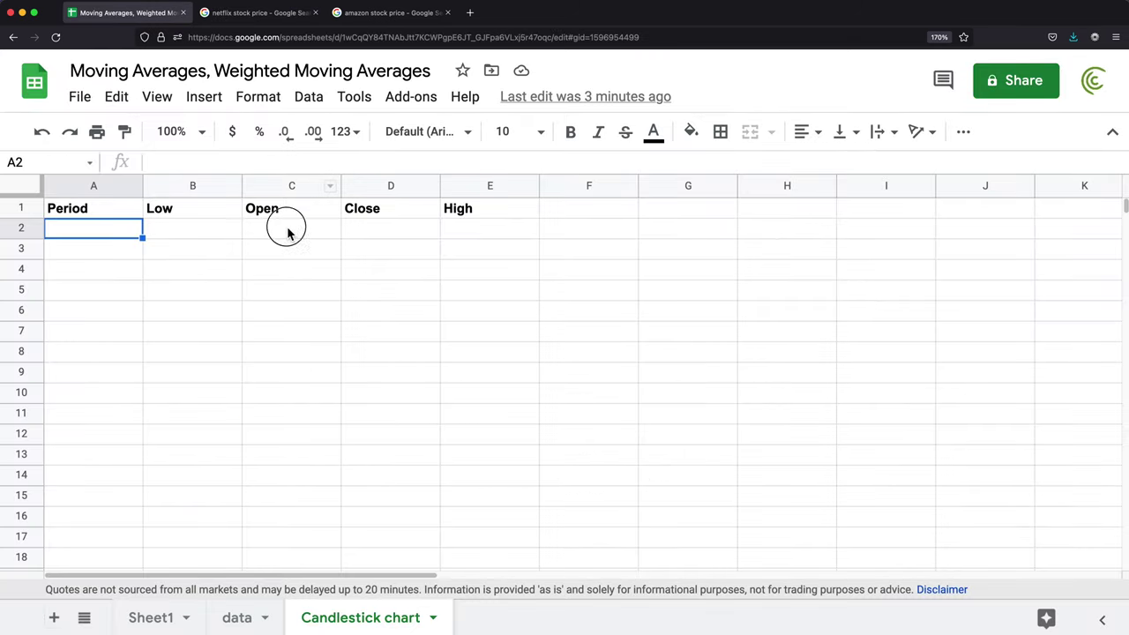
{"action": "left_click", "coordinate": [290, 232]}
{"action": "type", "text": "662.91"}
{"action": "key", "text": "Return"}
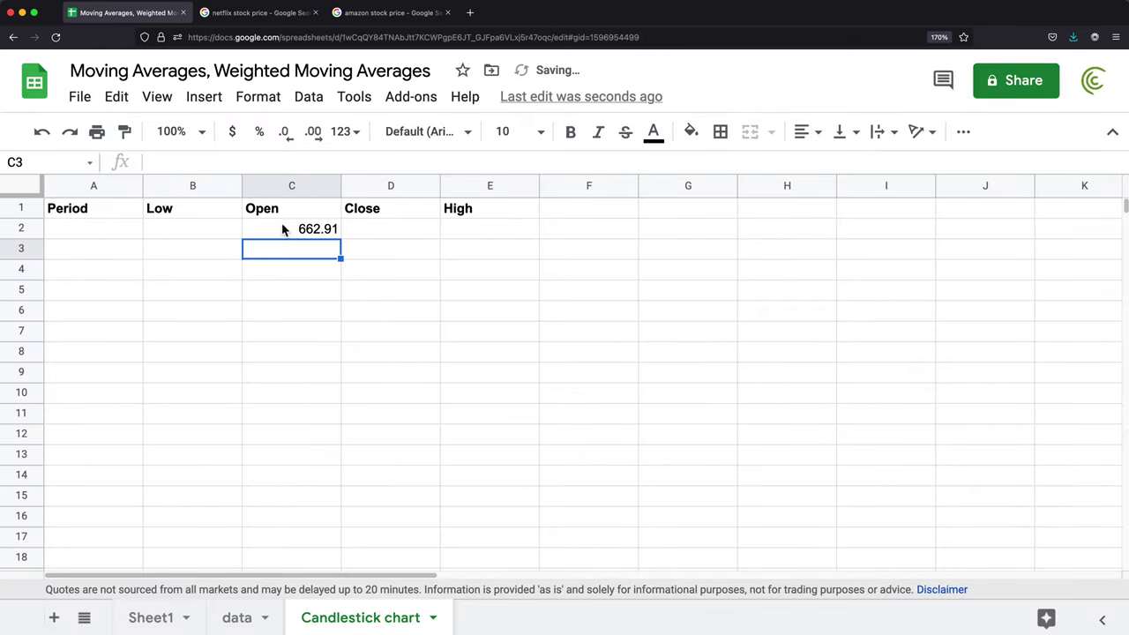
{"action": "left_click", "coordinate": [256, 13]}
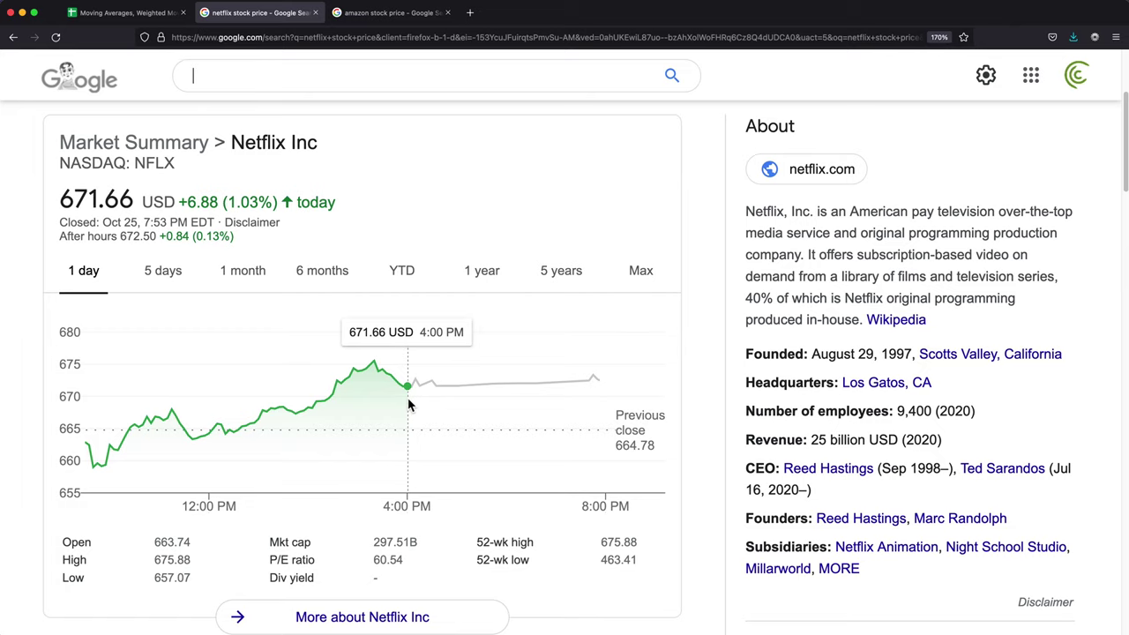
{"action": "left_click", "coordinate": [146, 16]}
{"action": "left_click", "coordinate": [364, 228]}
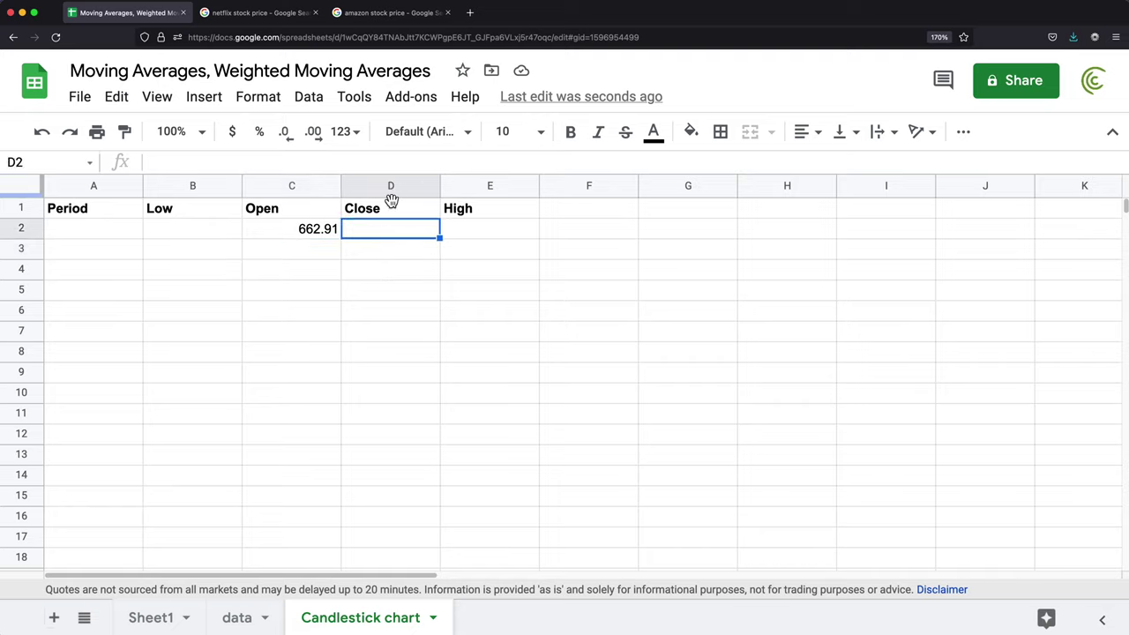
{"action": "type", "text": "671.66"}
{"action": "key", "text": "Return"}
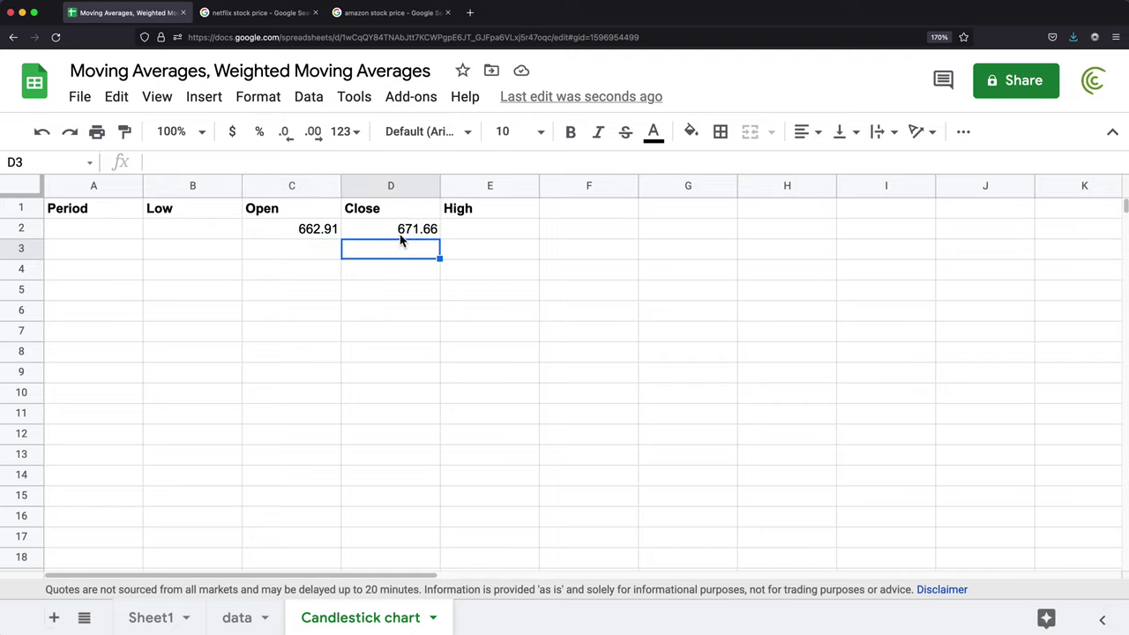
Enter the Low 659 in B2 and the High 675.57 in E2
{"action": "left_click", "coordinate": [189, 233]}
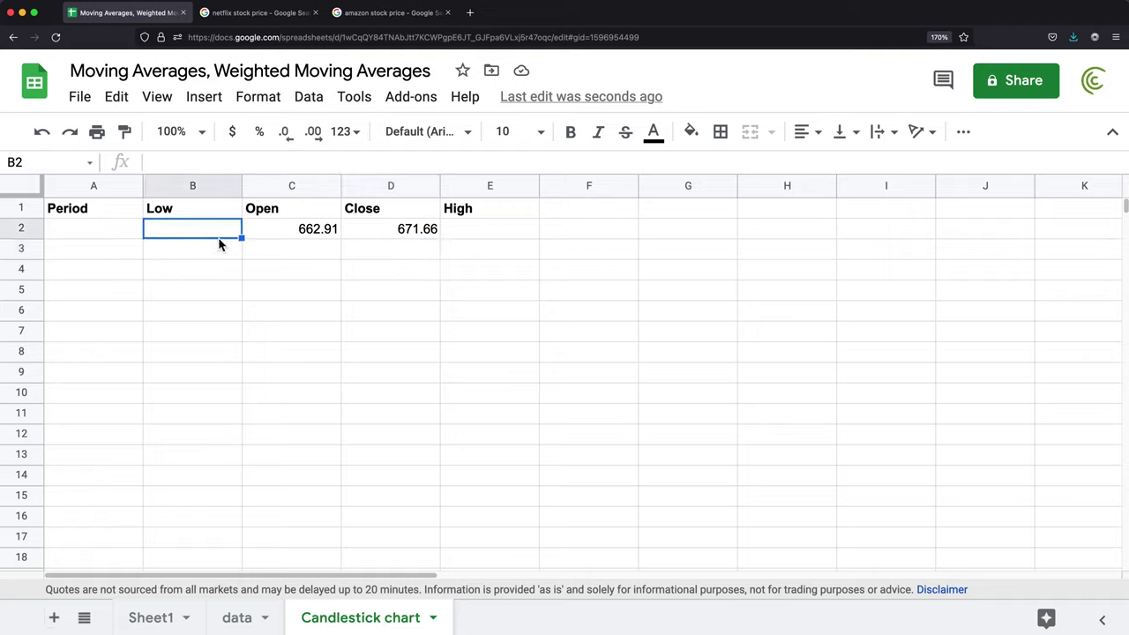
{"action": "left_click", "coordinate": [246, 18]}
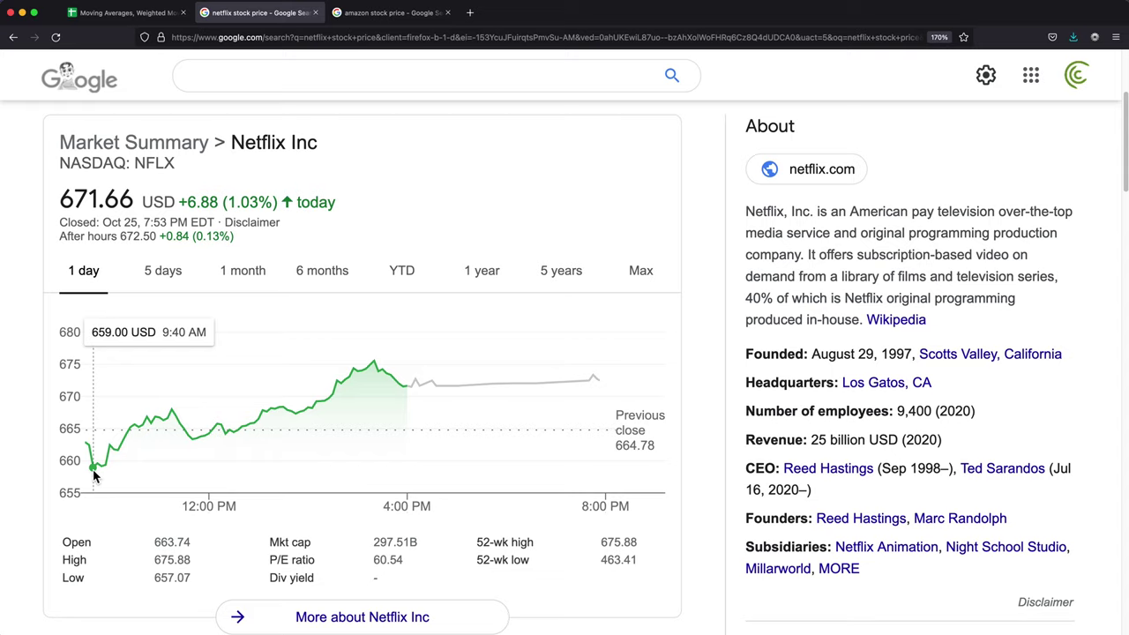
{"action": "left_click", "coordinate": [124, 16]}
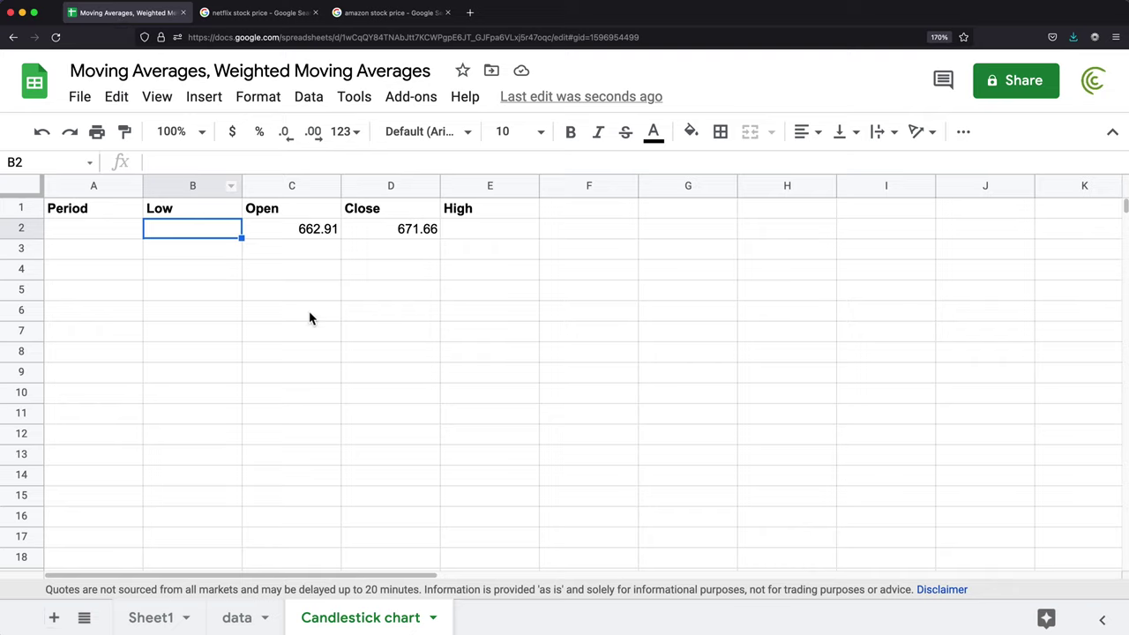
{"action": "type", "text": "659"}
{"action": "key", "text": "Return"}
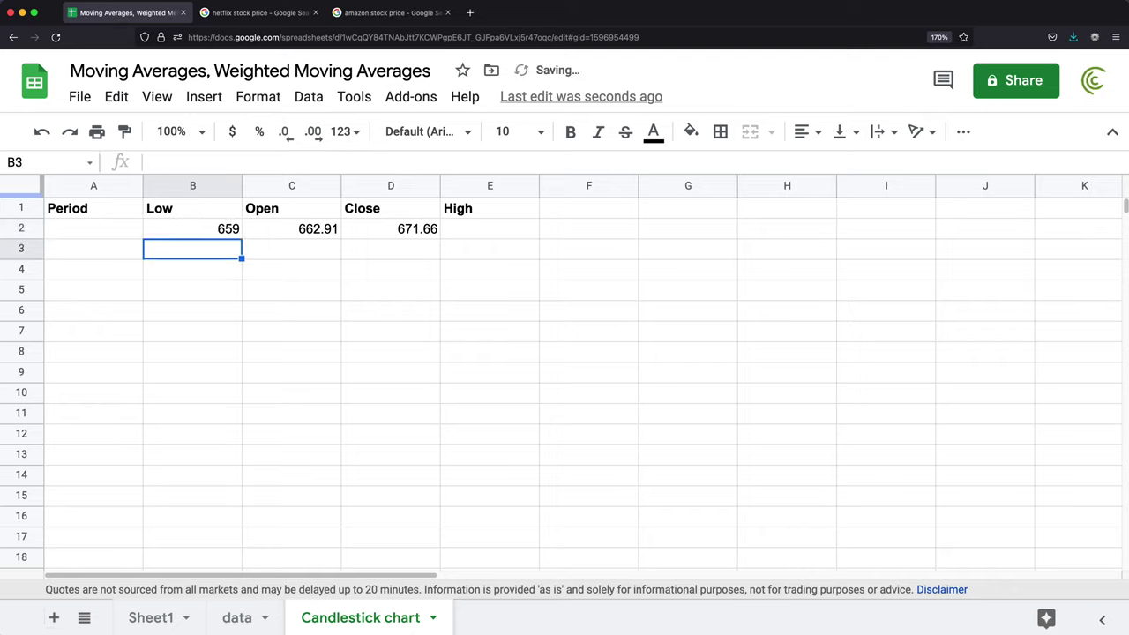
{"action": "left_click", "coordinate": [269, 18]}
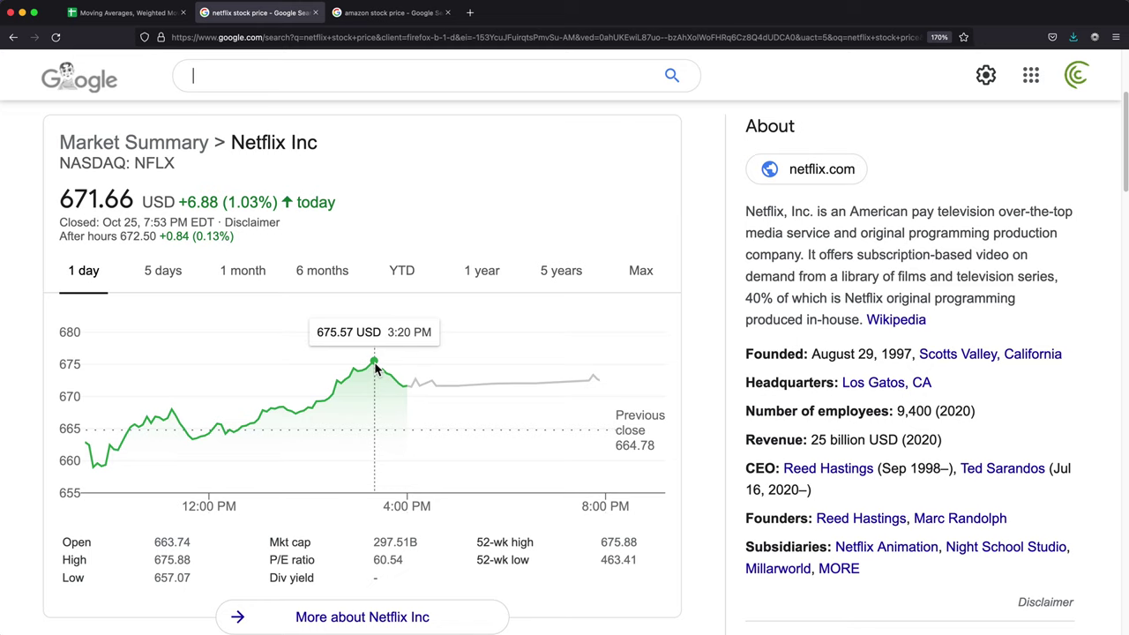
{"action": "key", "text": "ctrl+shift+Tab"}
{"action": "left_click", "coordinate": [468, 231]}
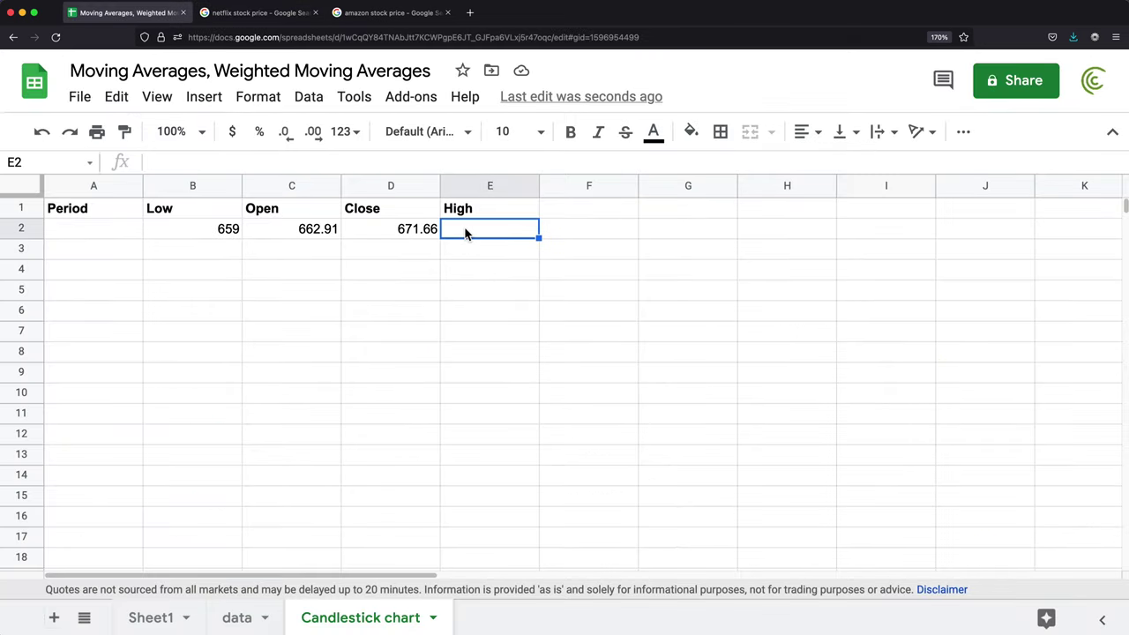
{"action": "type", "text": "675.57"}
{"action": "key", "text": "Return"}
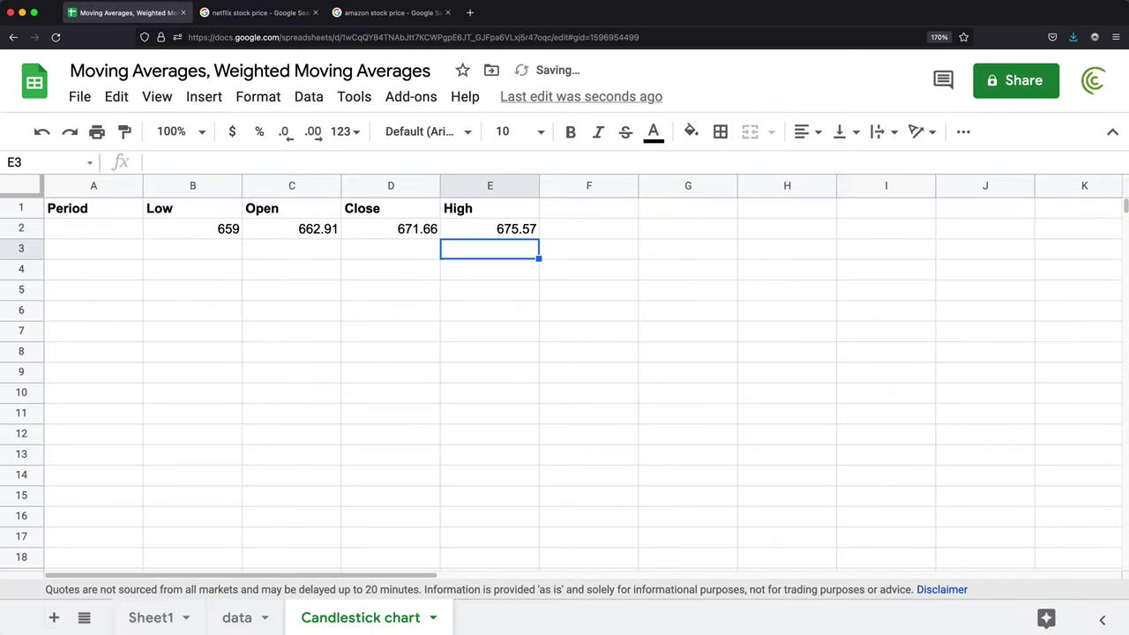
Label A2 as 'Day 1'
{"action": "left_click", "coordinate": [257, 16]}
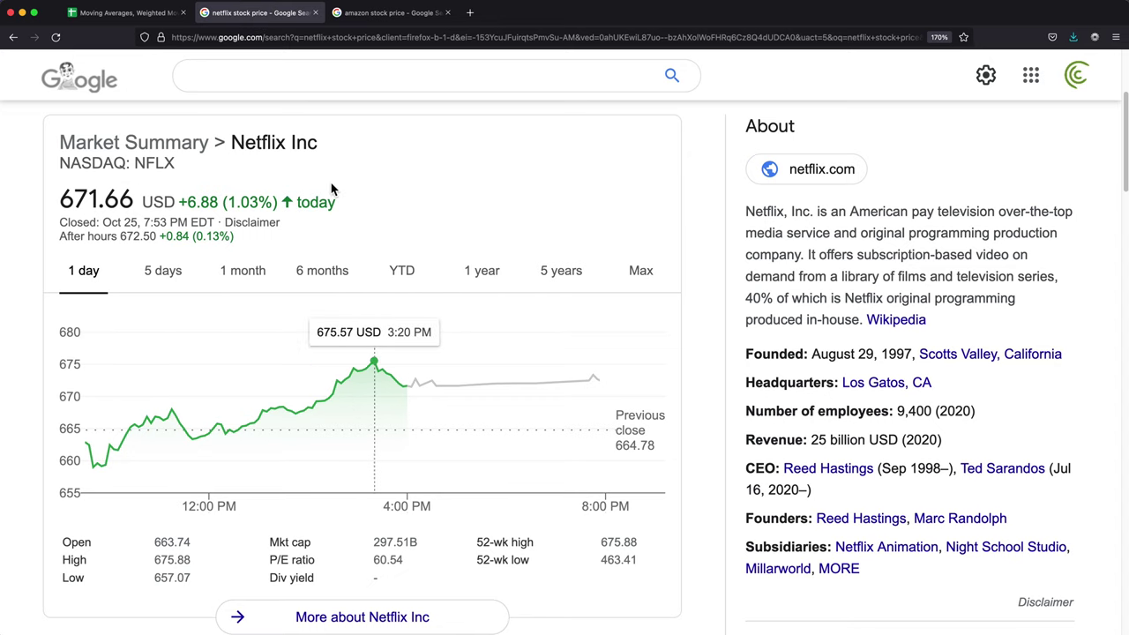
{"action": "left_click", "coordinate": [123, 13]}
{"action": "left_click", "coordinate": [112, 231]}
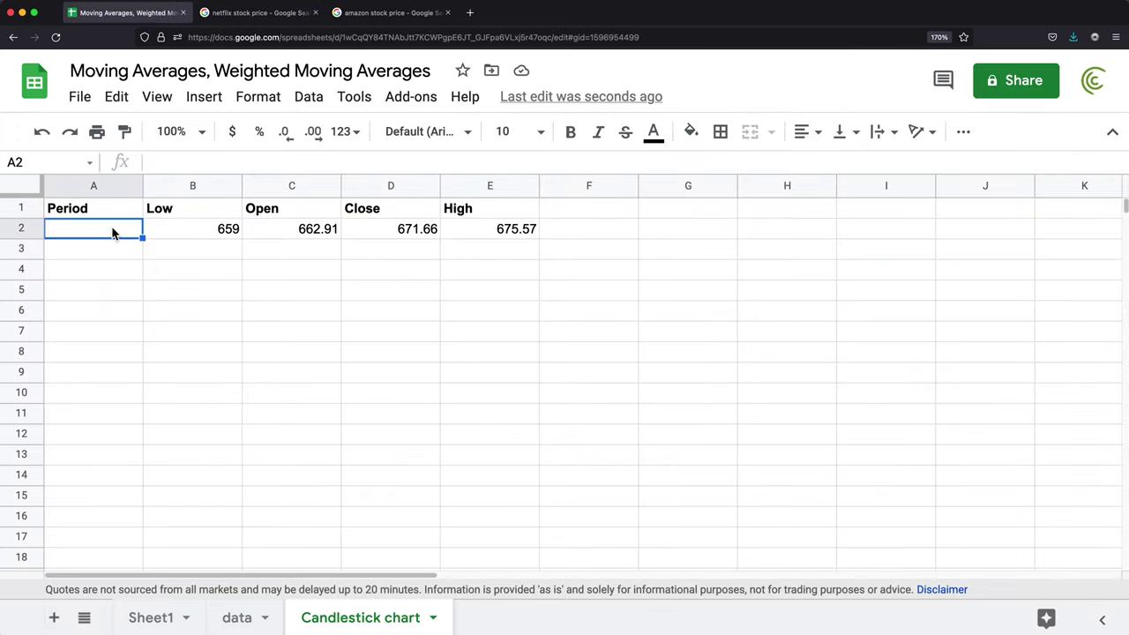
{"action": "type", "text": "Day 1"}
{"action": "key", "text": "Return"}
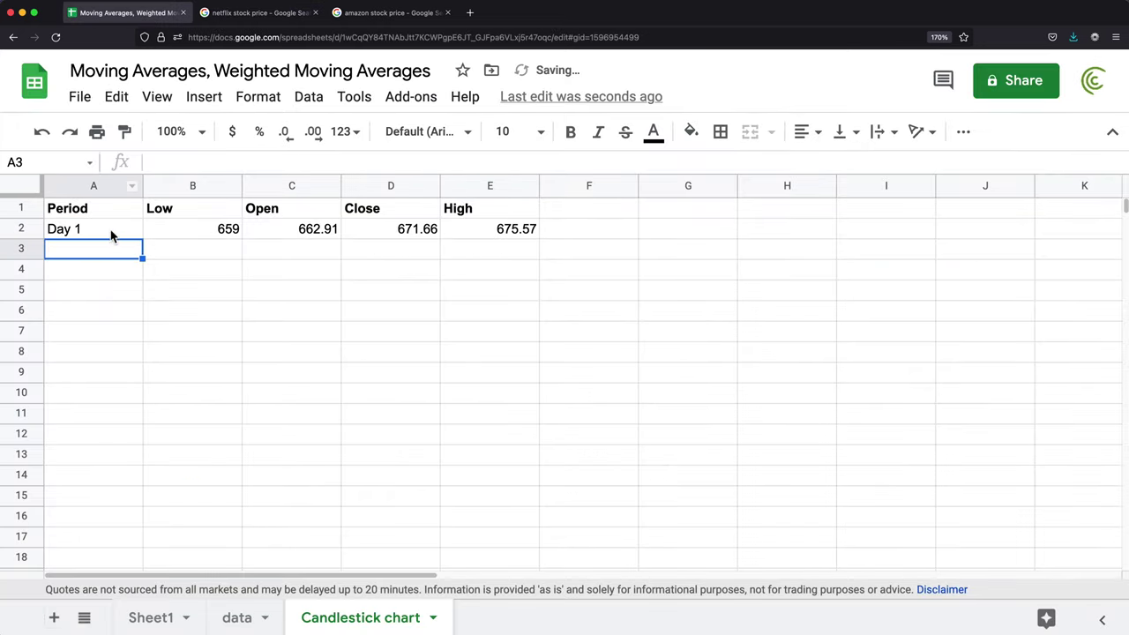
{"action": "left_click", "coordinate": [106, 235]}
Select A1:E2 and insert a chart, setting its type to Candlestick chart
{"action": "left_click", "coordinate": [688, 289]}
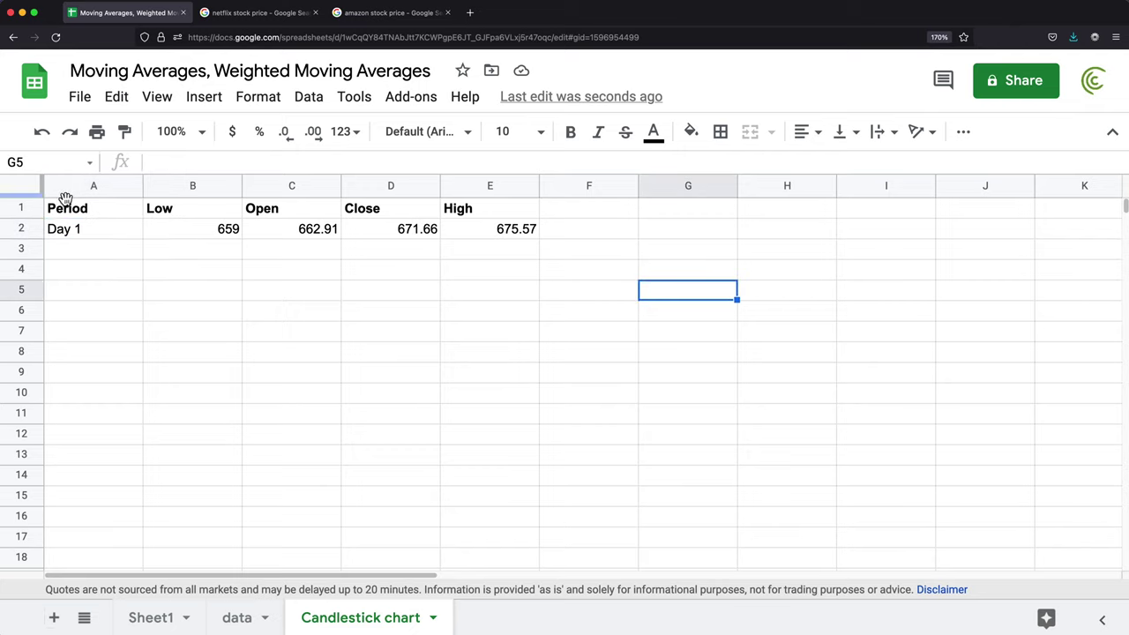
{"action": "left_click_drag", "start_coordinate": [80, 208], "coordinate": [499, 240]}
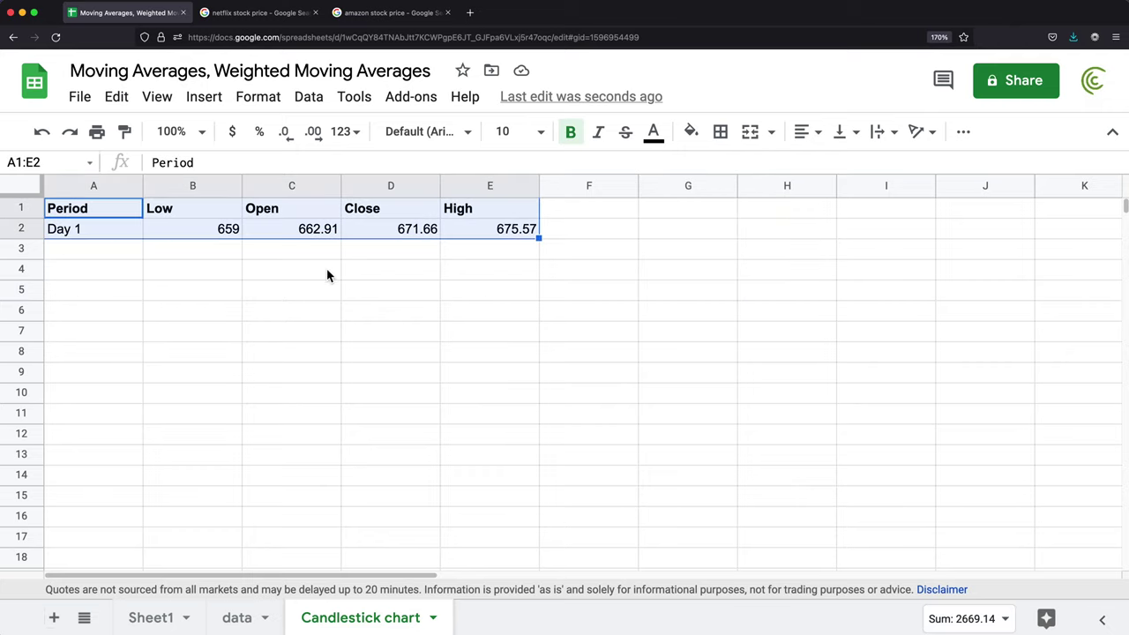
{"action": "left_click", "coordinate": [204, 97]}
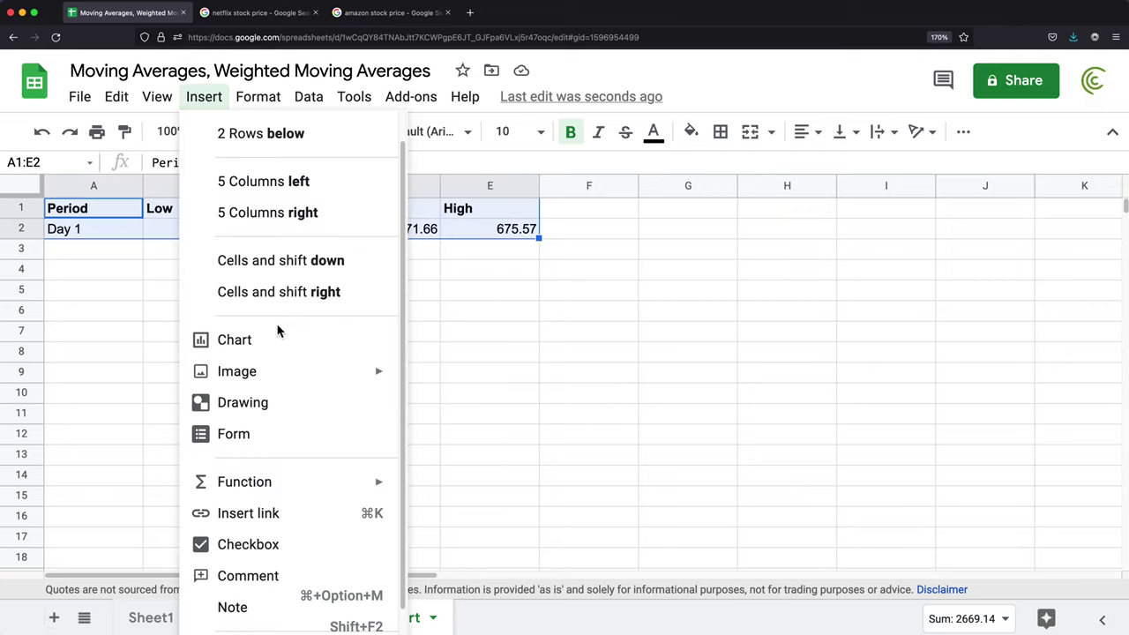
{"action": "left_click", "coordinate": [282, 340]}
{"action": "scroll", "coordinate": [883, 368], "scroll_direction": "up", "scroll_amount": 5}
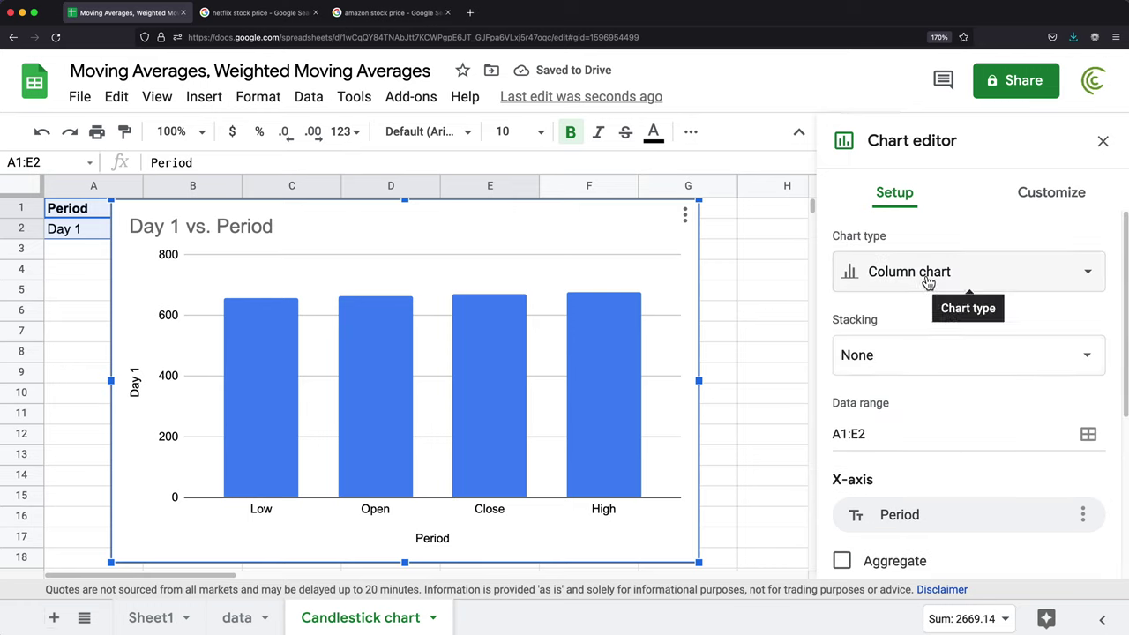
{"action": "left_click", "coordinate": [928, 281]}
{"action": "scroll", "coordinate": [1025, 448], "scroll_direction": "down", "scroll_amount": 10}
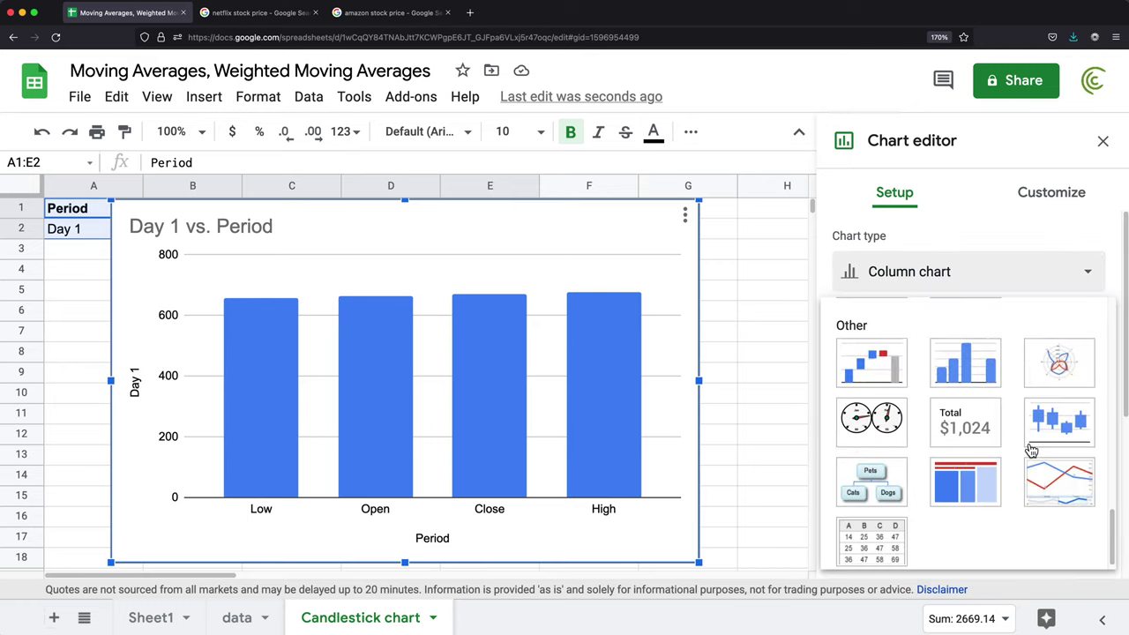
{"action": "scroll", "coordinate": [1032, 445], "scroll_direction": "down", "scroll_amount": 1}
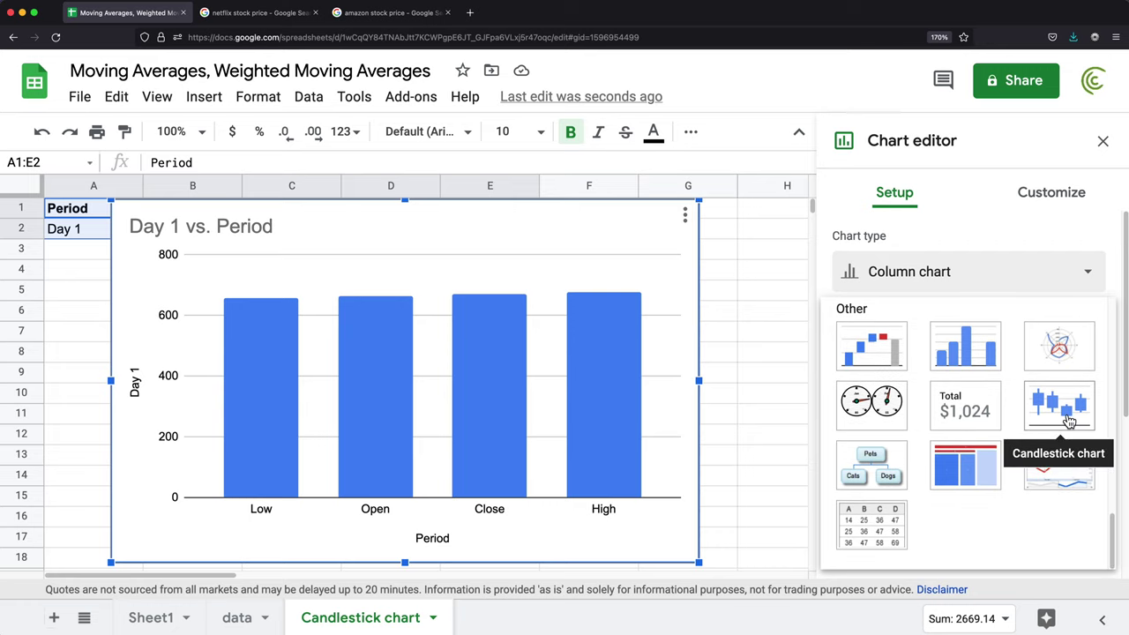
{"action": "left_click", "coordinate": [1069, 422]}
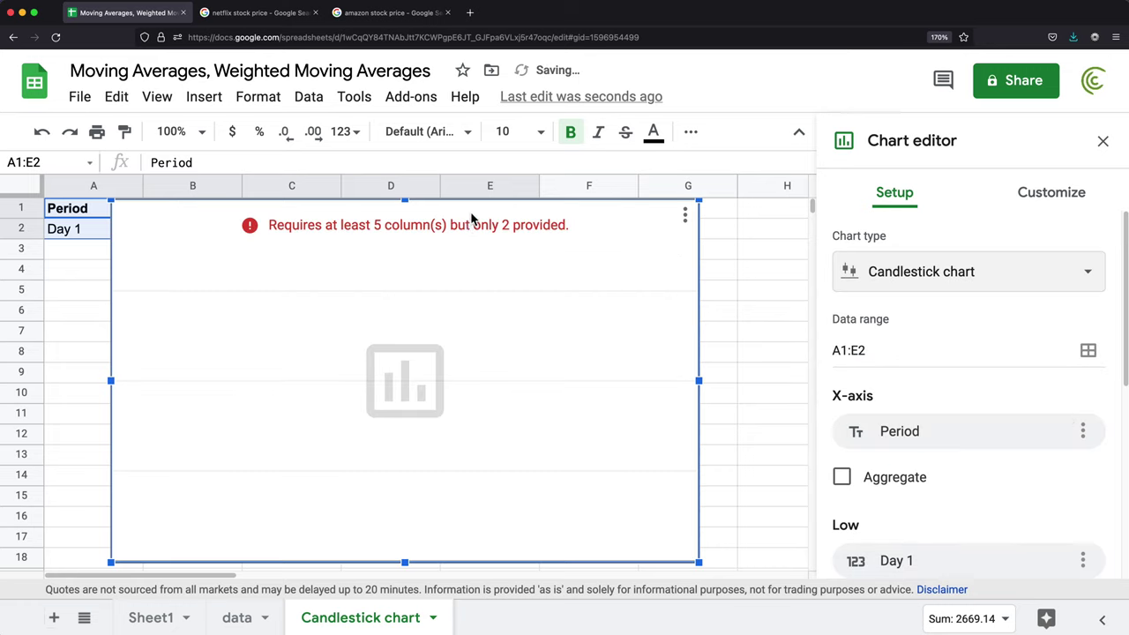
Move the chart below row 2 and uncheck 'Switch rows / columns' so it renders
{"action": "left_click_drag", "start_coordinate": [473, 221], "coordinate": [477, 274]}
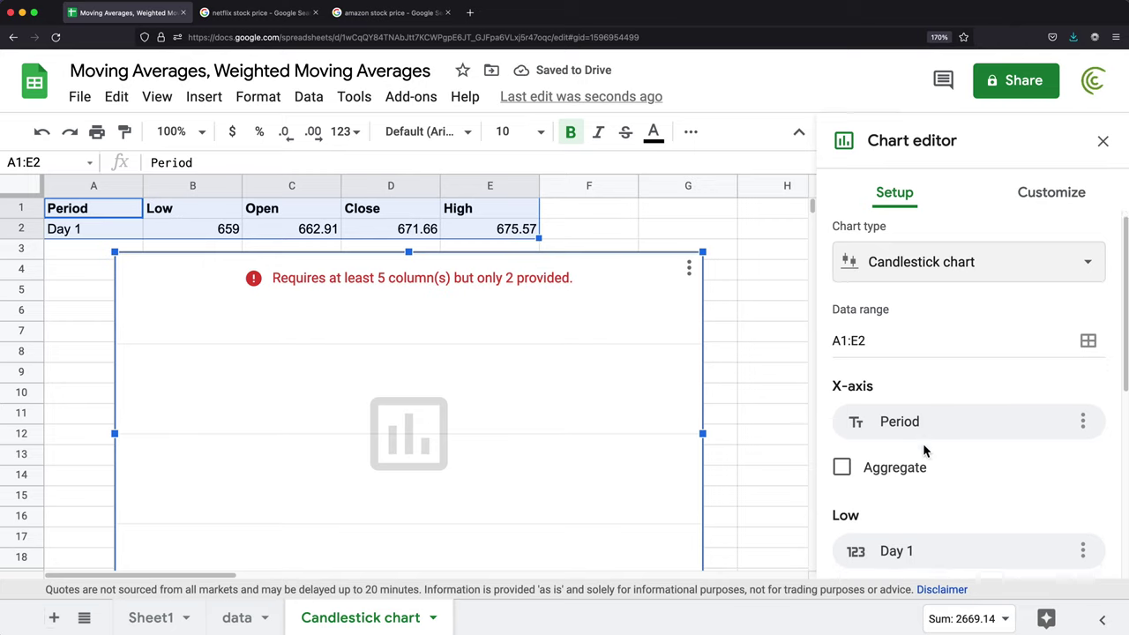
{"action": "scroll", "coordinate": [926, 452], "scroll_direction": "down", "scroll_amount": 1}
{"action": "scroll", "coordinate": [925, 452], "scroll_direction": "down", "scroll_amount": 5}
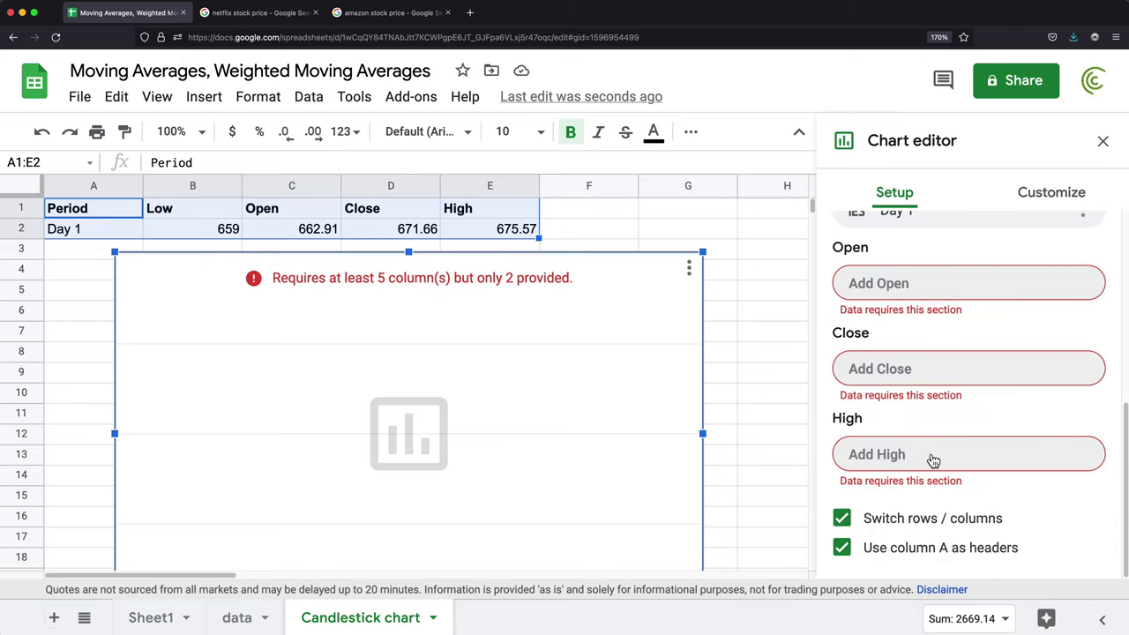
{"action": "left_click", "coordinate": [912, 526]}
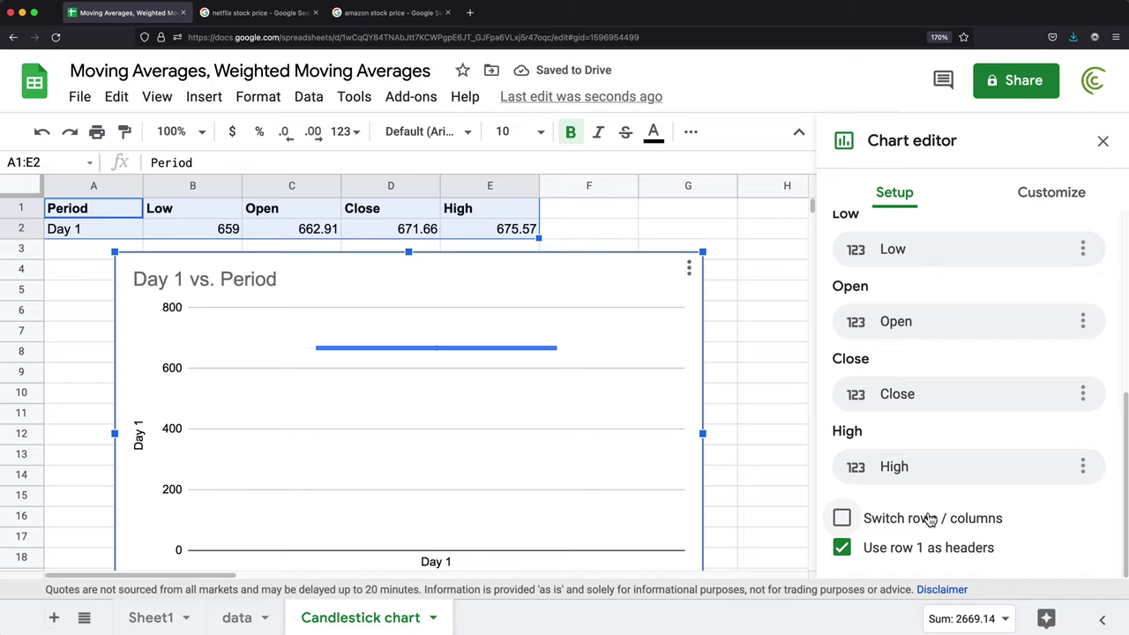
{"action": "scroll", "coordinate": [926, 524], "scroll_direction": "up", "scroll_amount": 1}
{"action": "scroll", "coordinate": [926, 523], "scroll_direction": "up", "scroll_amount": 1}
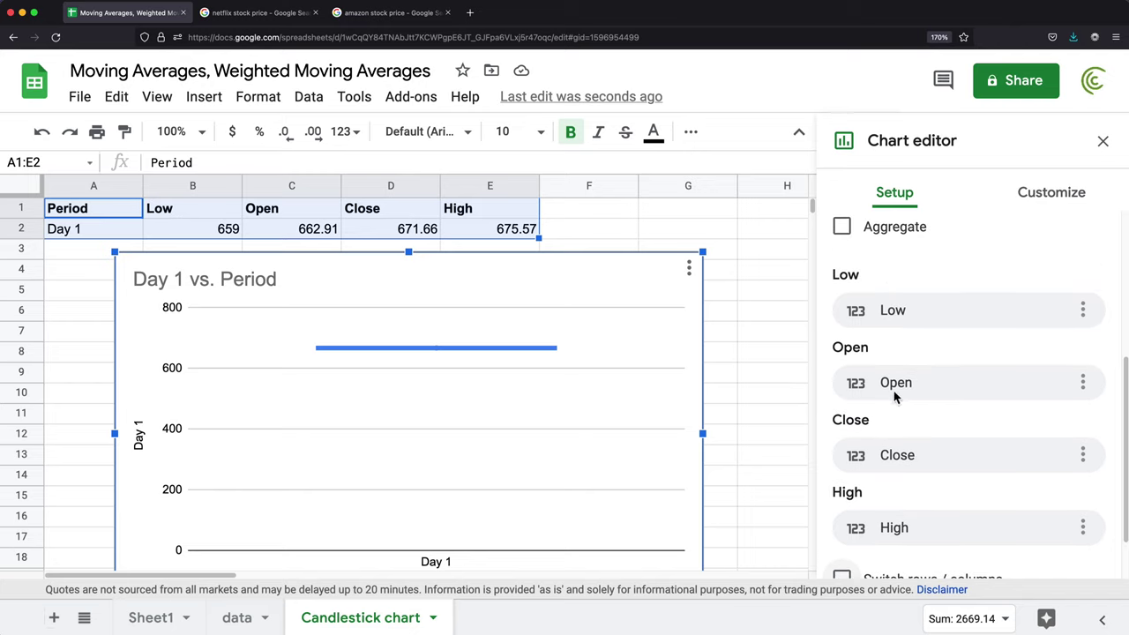
{"action": "scroll", "coordinate": [914, 531], "scroll_direction": "up", "scroll_amount": 5}
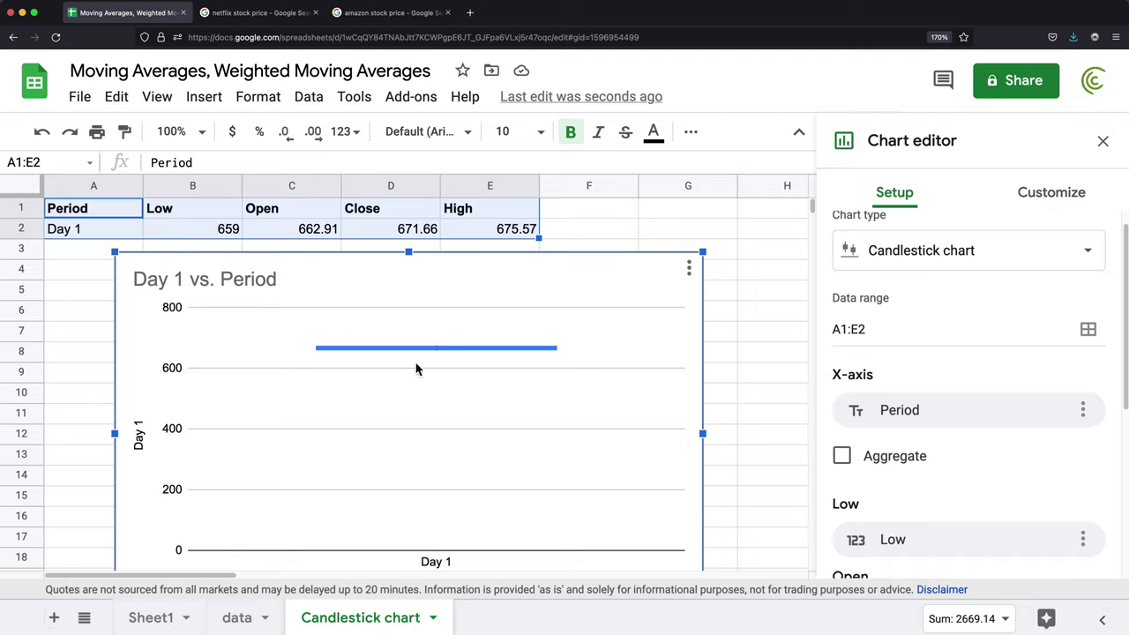
Set the chart's vertical axis minimum to 640
{"action": "scroll", "coordinate": [995, 358], "scroll_direction": "down", "scroll_amount": 1}
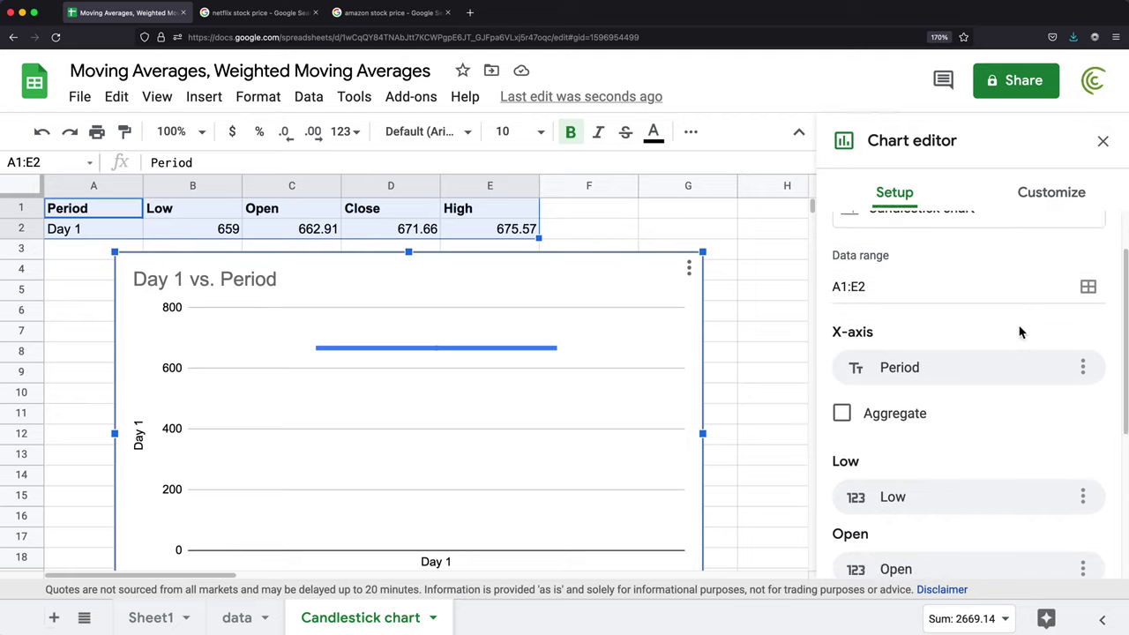
{"action": "left_click", "coordinate": [1070, 198]}
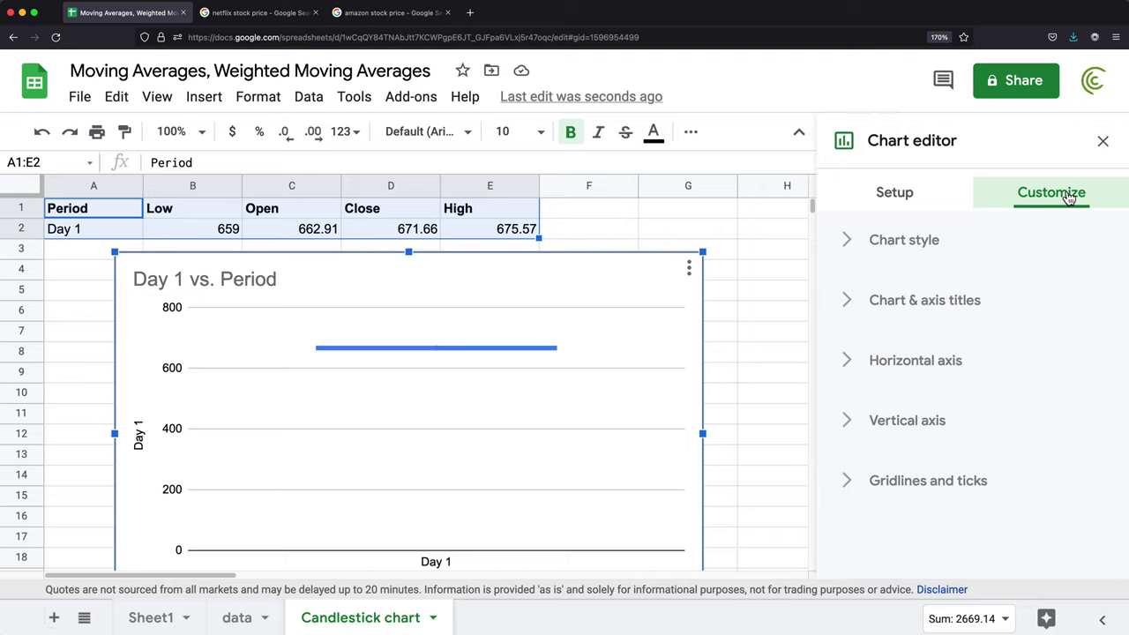
{"action": "left_click", "coordinate": [898, 430]}
{"action": "scroll", "coordinate": [958, 446], "scroll_direction": "down", "scroll_amount": 3}
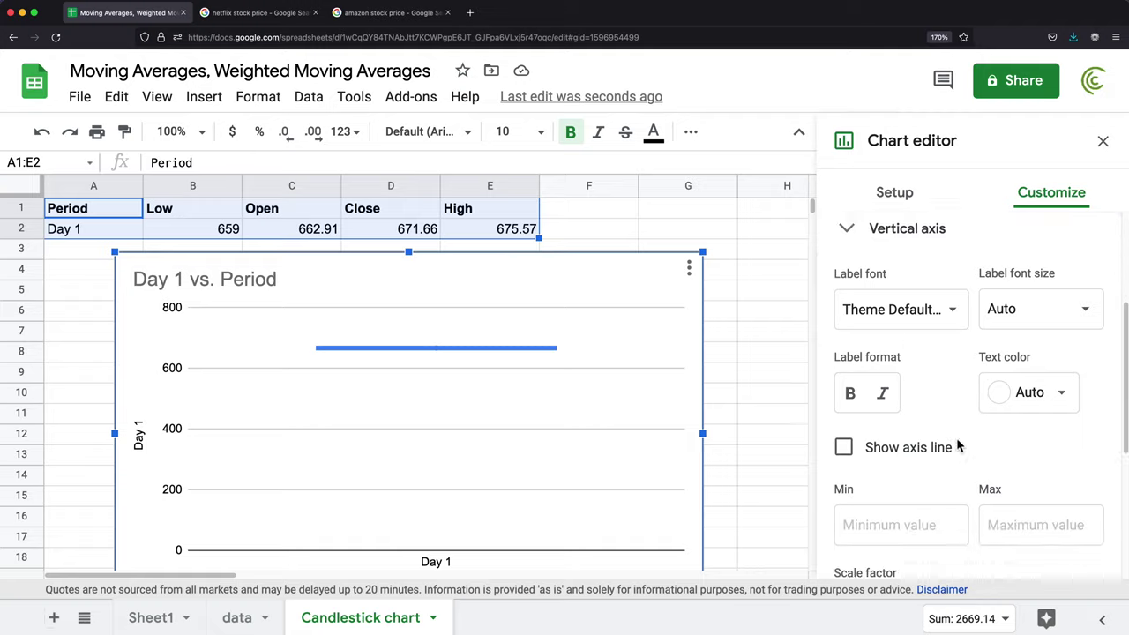
{"action": "scroll", "coordinate": [918, 443], "scroll_direction": "down", "scroll_amount": 1}
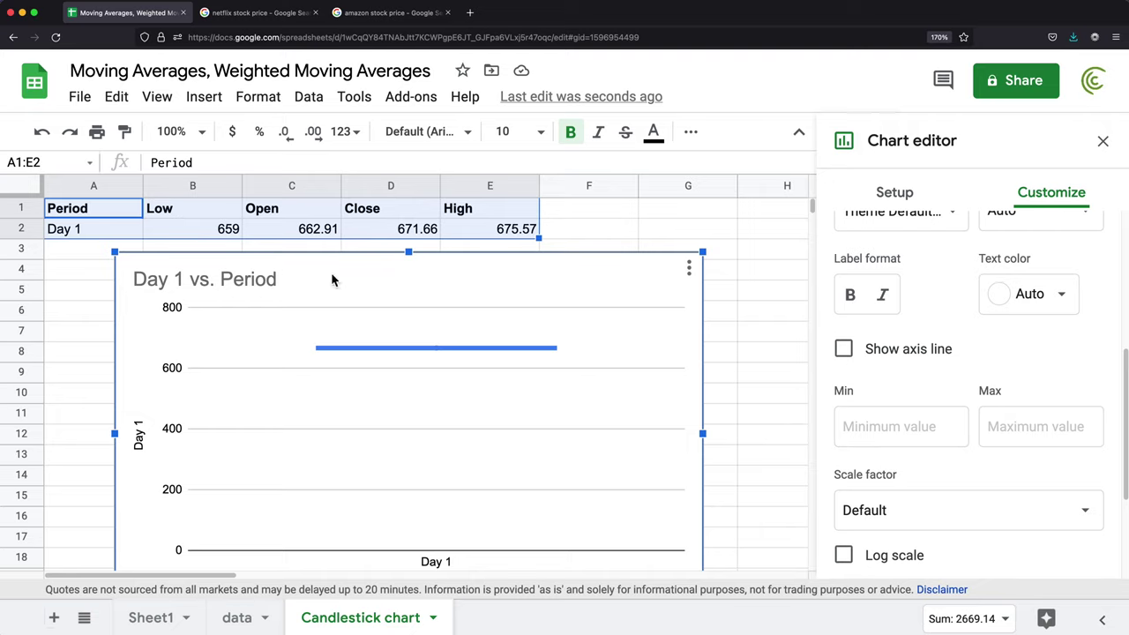
{"action": "left_click", "coordinate": [897, 432]}
{"action": "type", "text": "600"}
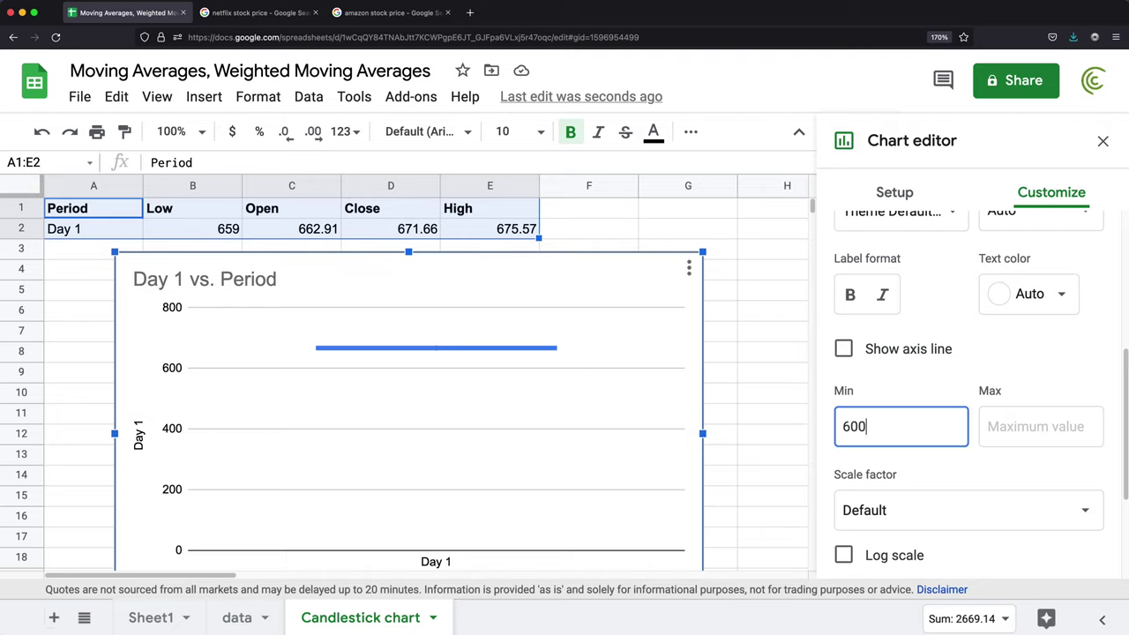
{"action": "left_click", "coordinate": [854, 428]}
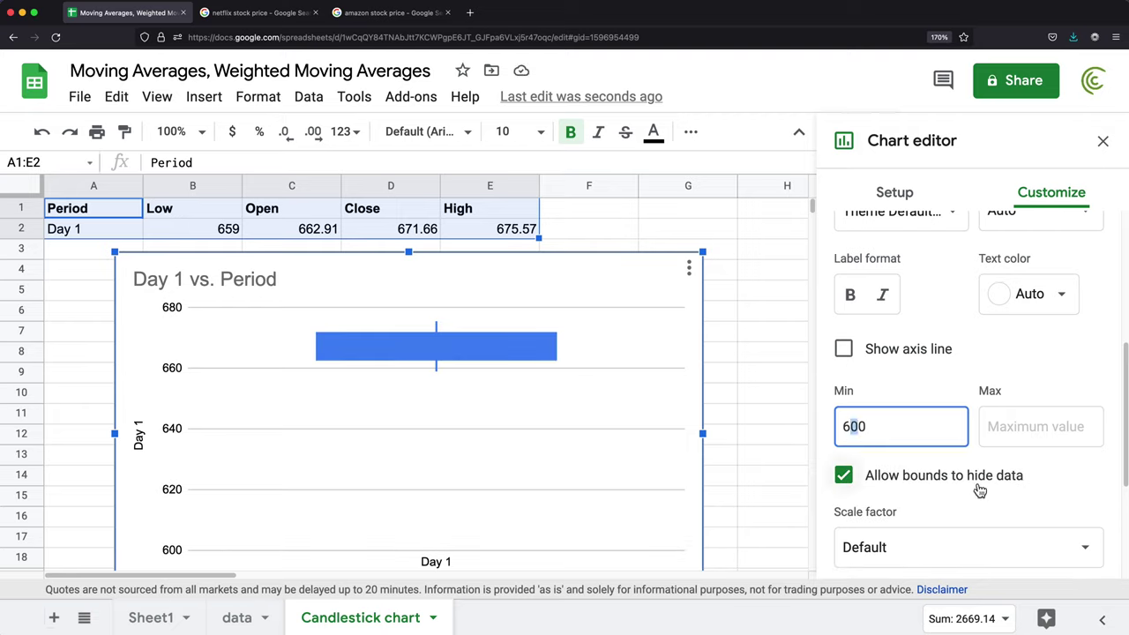
{"action": "type", "text": "4"}
Narrow the chart into a slim panel beside the data over columns F–G
{"action": "left_click_drag", "start_coordinate": [707, 438], "coordinate": [300, 406]}
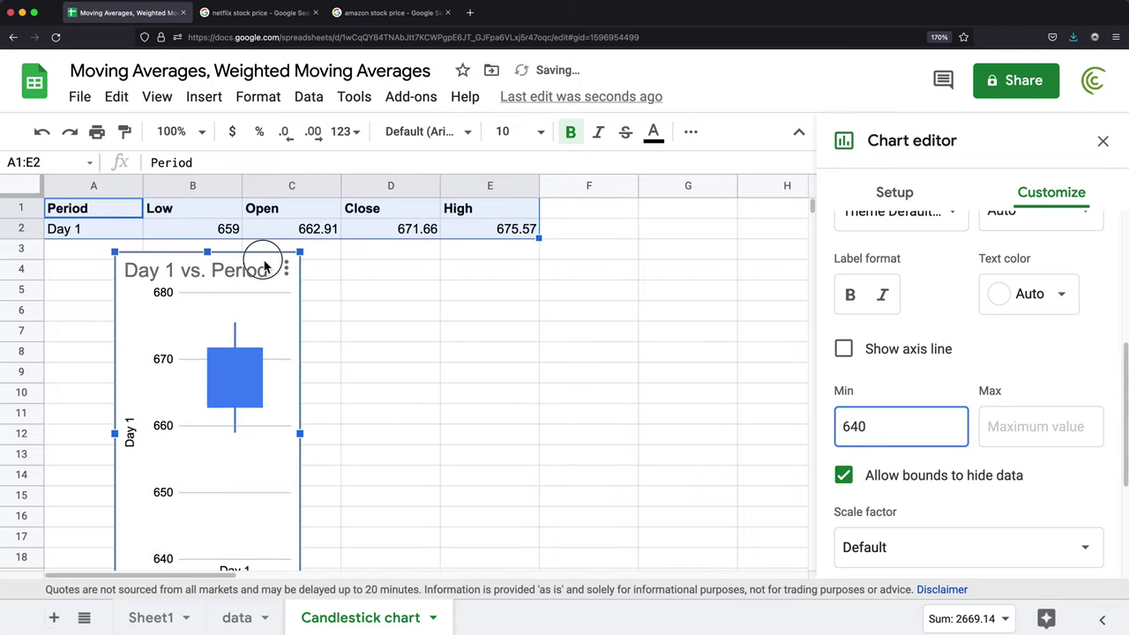
{"action": "left_click_drag", "start_coordinate": [268, 266], "coordinate": [719, 226]}
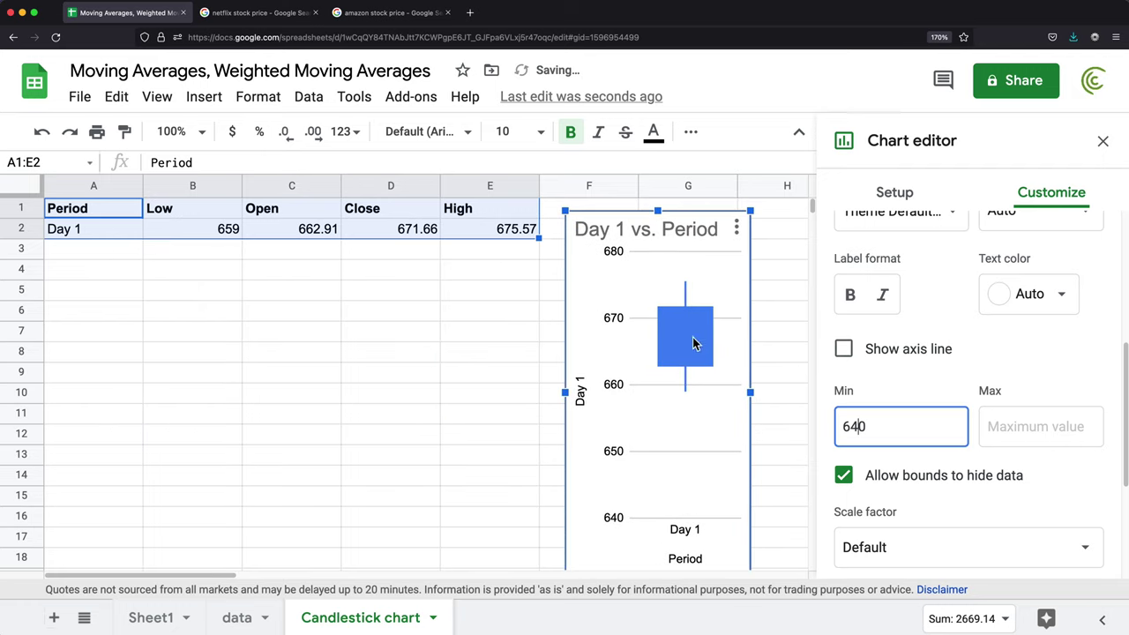
{"action": "left_click", "coordinate": [693, 383]}
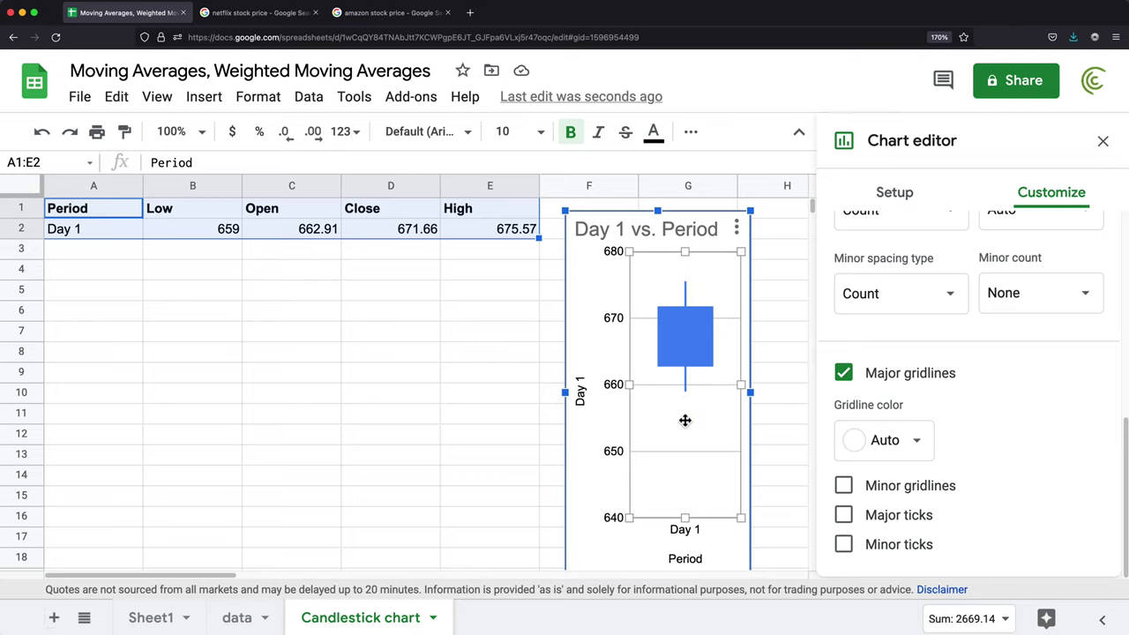
{"action": "key", "text": "Escape"}
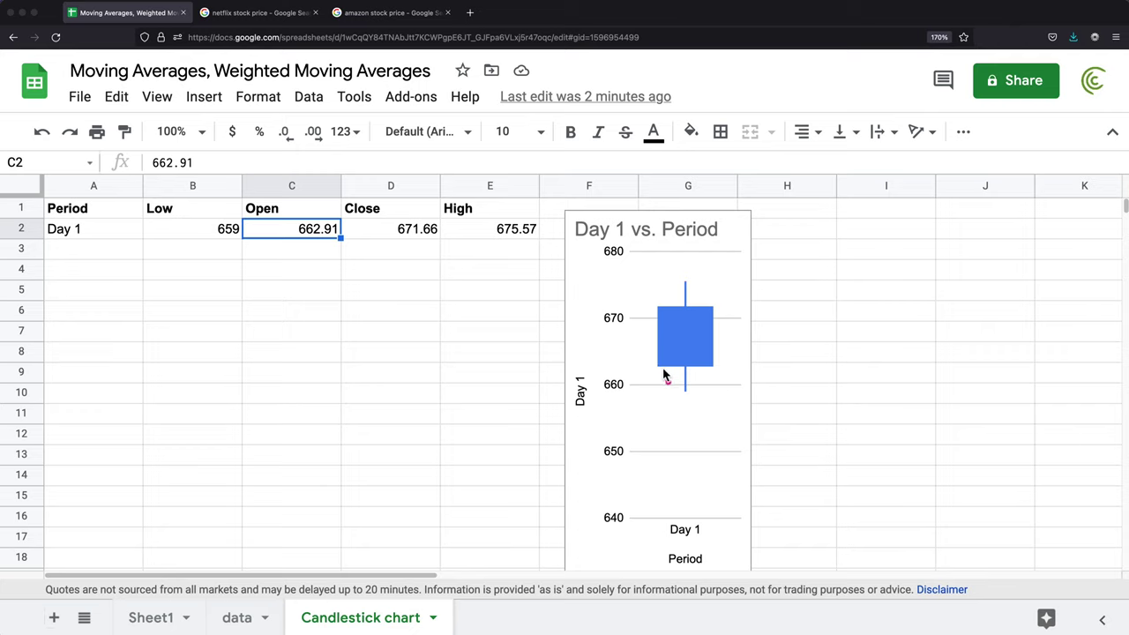
{"action": "mouse_move", "coordinate": [663, 366]}
{"action": "left_mouse_down"}
{"action": "mouse_move", "coordinate": [616, 367]}
{"action": "mouse_move", "coordinate": [662, 385]}
{"action": "left_mouse_up"}
{"action": "left_click_drag", "start_coordinate": [660, 308], "coordinate": [618, 307]}
{"action": "mouse_move", "coordinate": [439, 228]}
{"action": "left_mouse_down"}
{"action": "mouse_move", "coordinate": [396, 225]}
{"action": "mouse_move", "coordinate": [416, 242]}
{"action": "mouse_move", "coordinate": [436, 220]}
{"action": "left_mouse_up"}
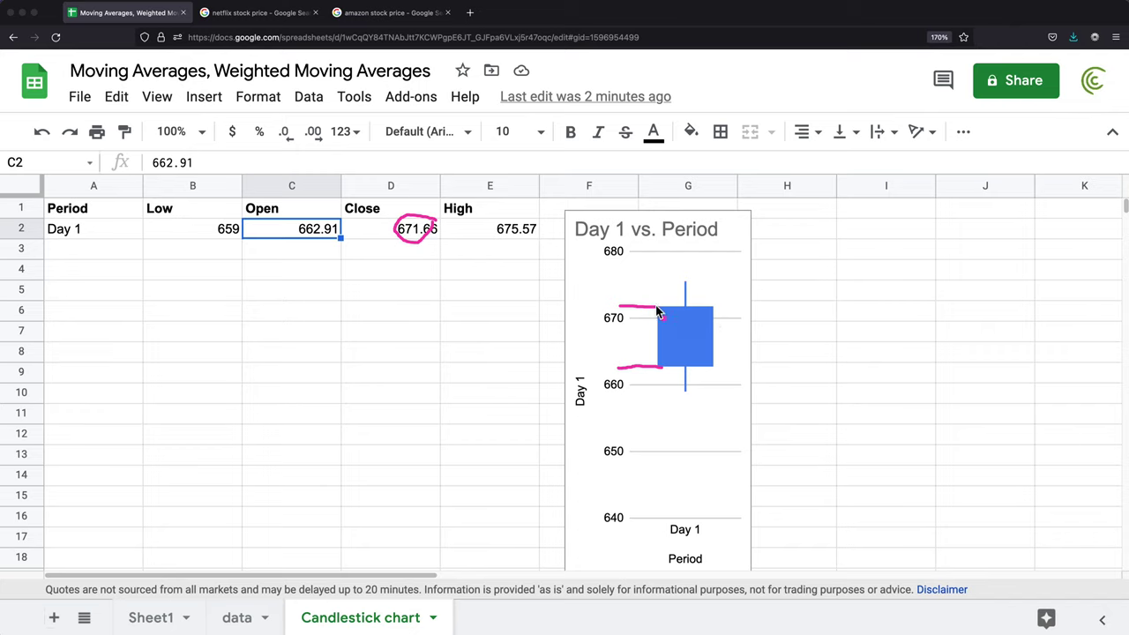
{"action": "mouse_move", "coordinate": [623, 307]}
{"action": "left_mouse_down"}
{"action": "mouse_move", "coordinate": [658, 316]}
{"action": "mouse_move", "coordinate": [650, 321]}
{"action": "left_mouse_up"}
{"action": "left_click_drag", "start_coordinate": [679, 393], "coordinate": [710, 393]}
{"action": "left_click_drag", "start_coordinate": [687, 285], "coordinate": [720, 284]}
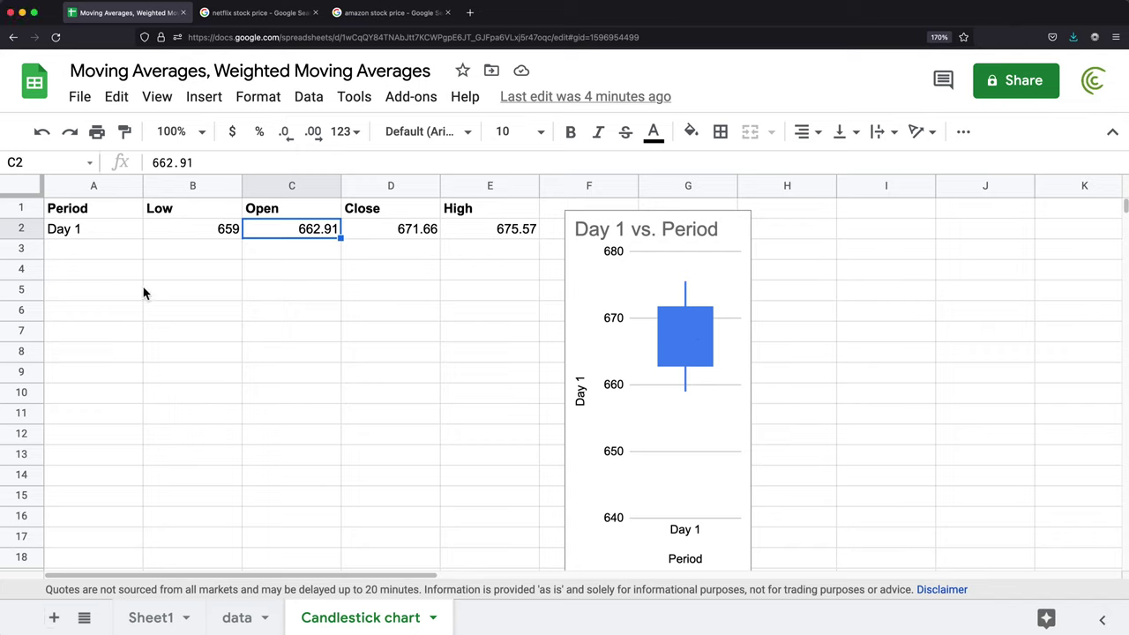
Copy the Period–High headers into row 8 and the Day 1 label into A9
{"action": "left_click_drag", "start_coordinate": [97, 208], "coordinate": [491, 209]}
{"action": "key", "text": "ctrl+c"}
{"action": "left_click", "coordinate": [106, 355]}
{"action": "key", "text": "ctrl+v"}
{"action": "key", "text": "ctrl+Up"}
{"action": "key", "text": "ctrl+c"}
{"action": "left_click", "coordinate": [108, 378]}
{"action": "key", "text": "ctrl+v"}
{"action": "key", "text": "Tab"}
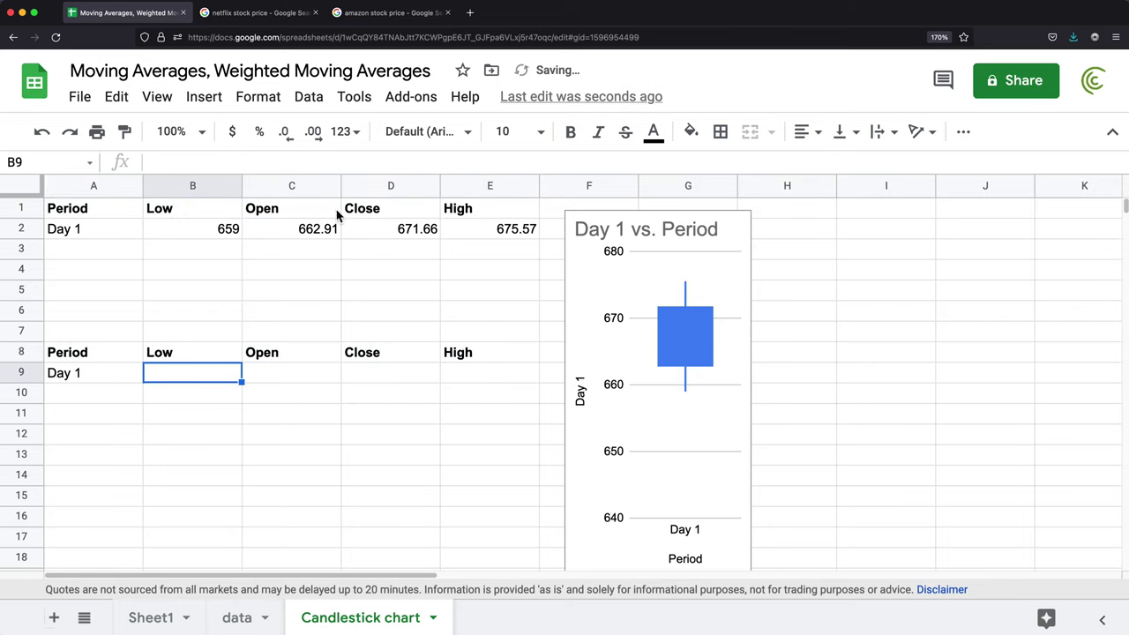
Enter Amazon's Open 3335 in C9 and Close 3320.37 in D9
{"action": "left_click", "coordinate": [382, 13]}
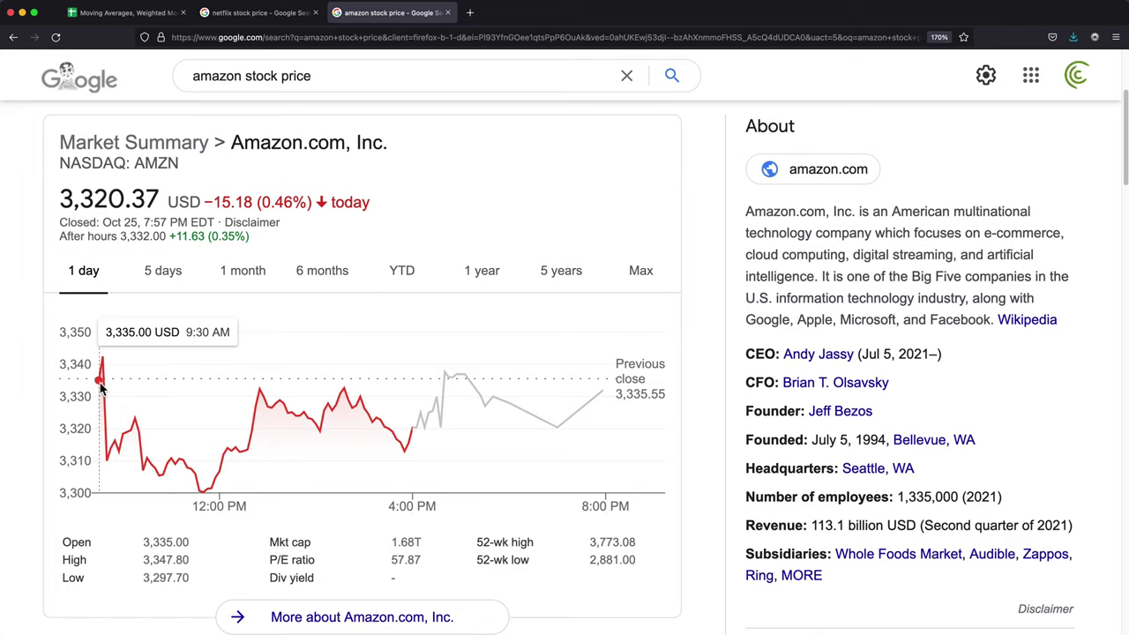
{"action": "left_click", "coordinate": [128, 12]}
{"action": "left_click", "coordinate": [291, 371]}
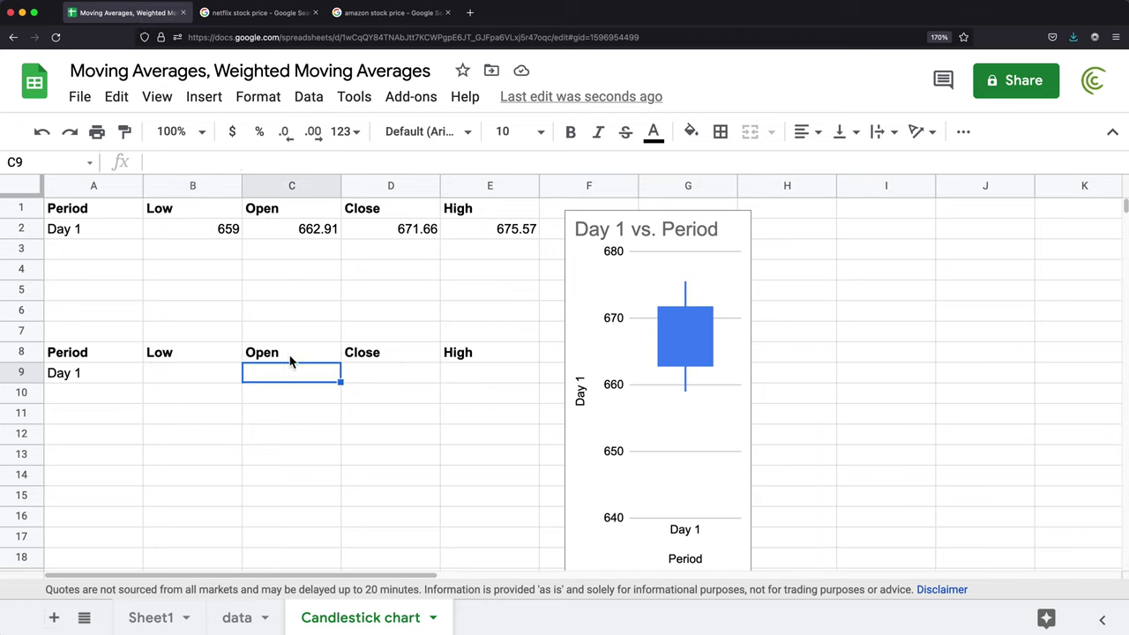
{"action": "type", "text": "3335"}
{"action": "key", "text": "Return"}
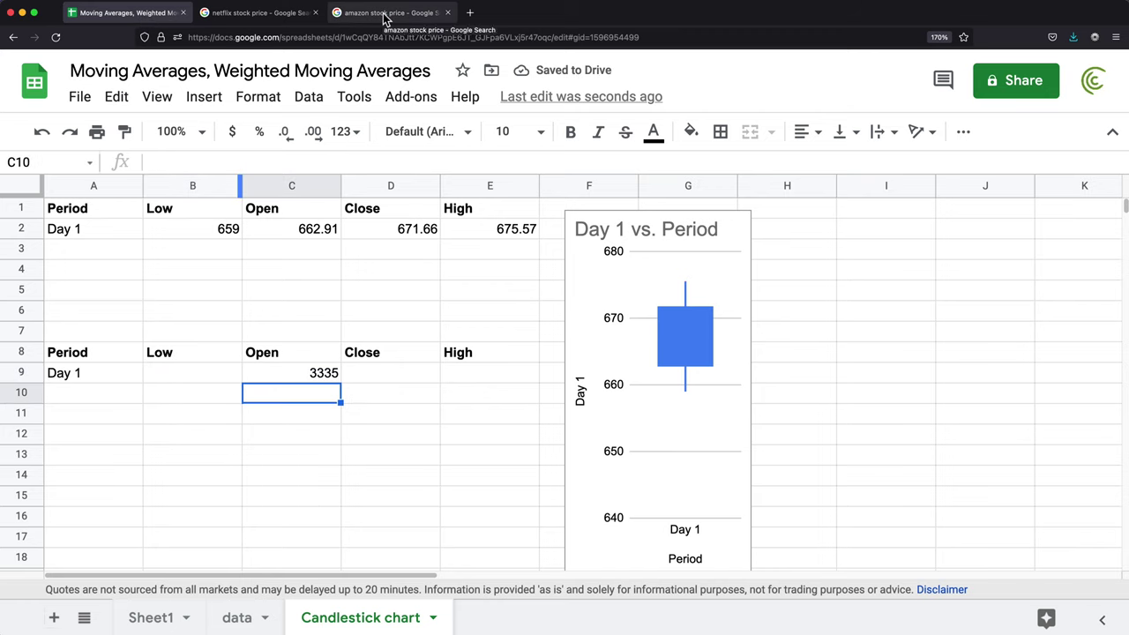
{"action": "left_click", "coordinate": [387, 14]}
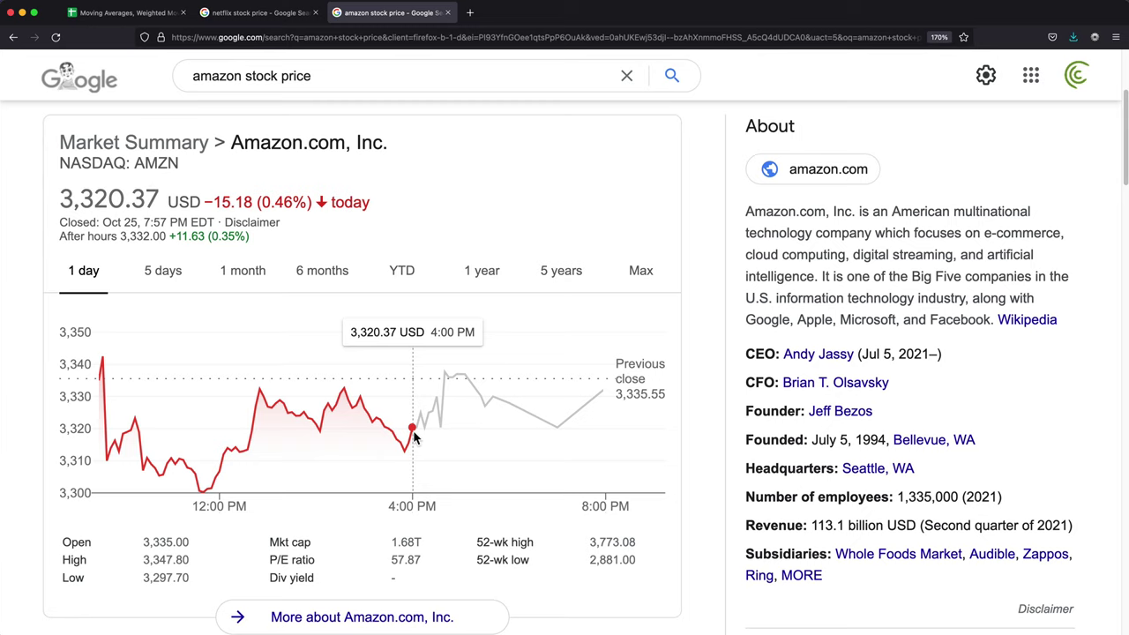
{"action": "key", "text": "ctrl+Tab"}
{"action": "left_click", "coordinate": [391, 373]}
{"action": "type", "text": "33"}
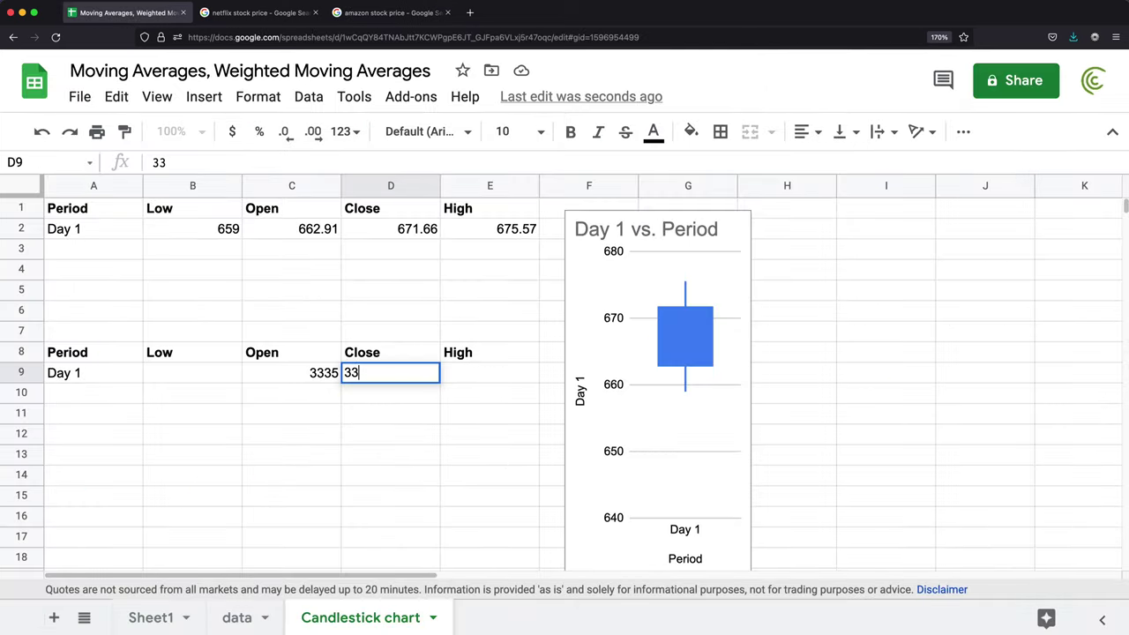
{"action": "type", "text": "20.37"}
{"action": "key", "text": "Return"}
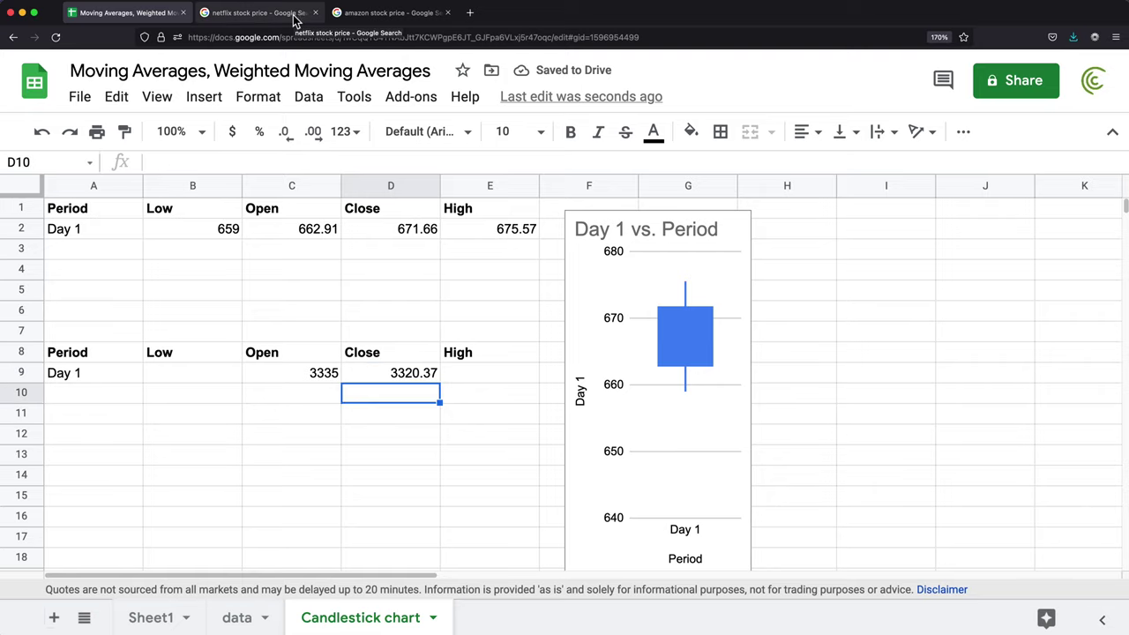
Enter Amazon's High 3342.5 in E9 and Low 3300.22 in B9
{"action": "left_click", "coordinate": [391, 12]}
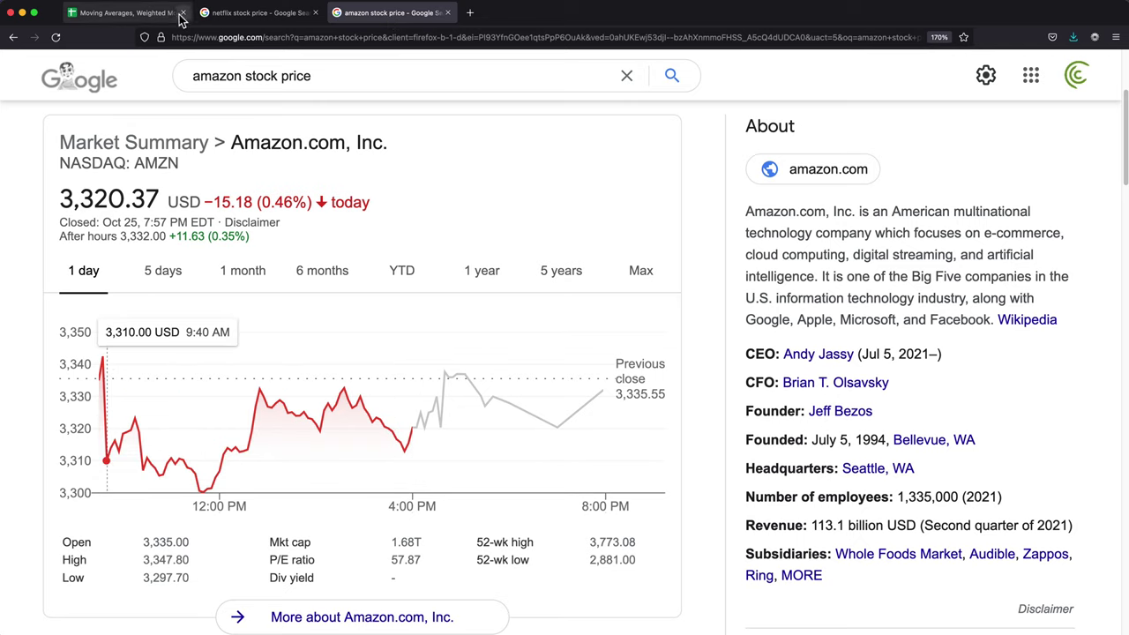
{"action": "left_click", "coordinate": [128, 13]}
{"action": "type", "text": "3342.5"}
{"action": "key", "text": "Return"}
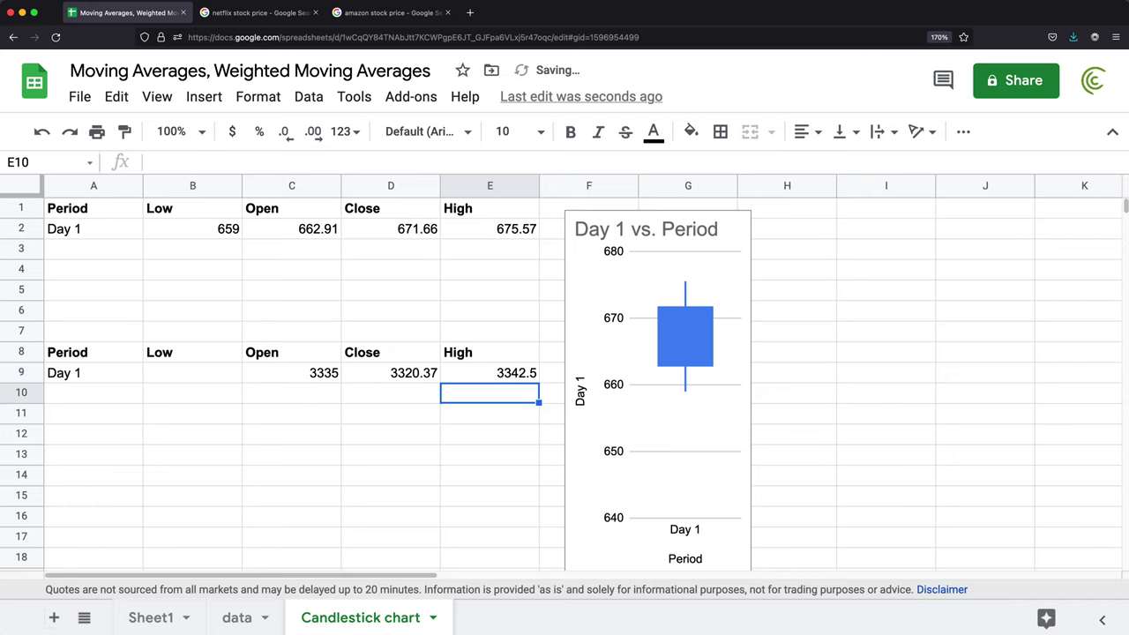
{"action": "left_click", "coordinate": [380, 12]}
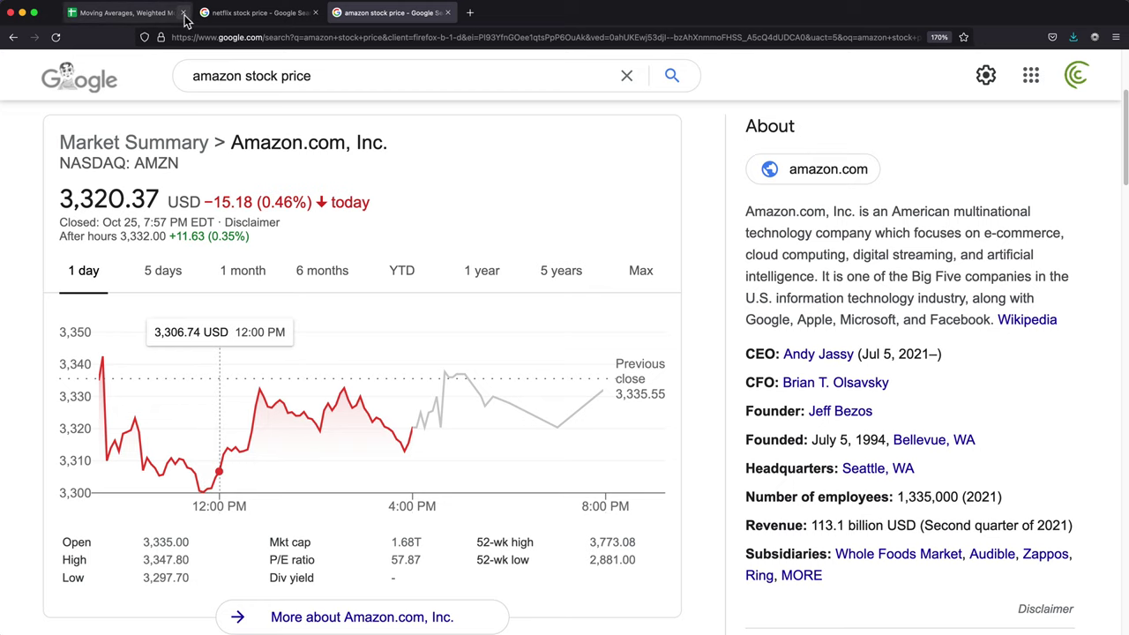
{"action": "left_click", "coordinate": [128, 13]}
{"action": "left_click", "coordinate": [196, 377]}
{"action": "type", "text": "3300.22"}
{"action": "key", "text": "Return"}
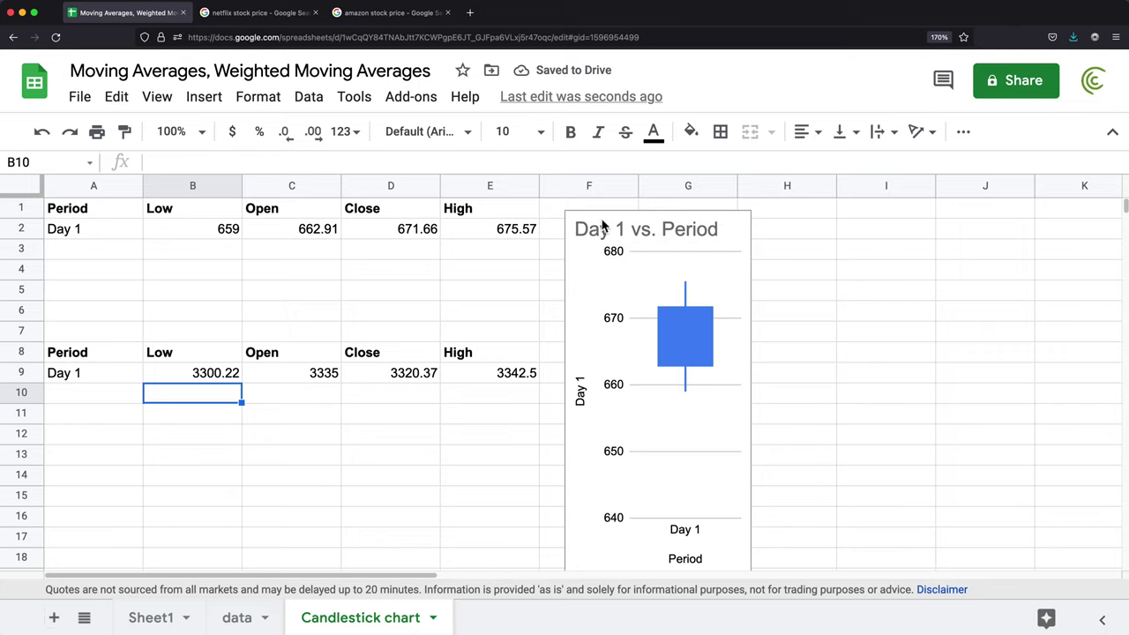
Move the first chart further right and insert a chart from A8:E9
{"action": "left_click_drag", "start_coordinate": [602, 227], "coordinate": [838, 223]}
{"action": "left_click", "coordinate": [257, 390]}
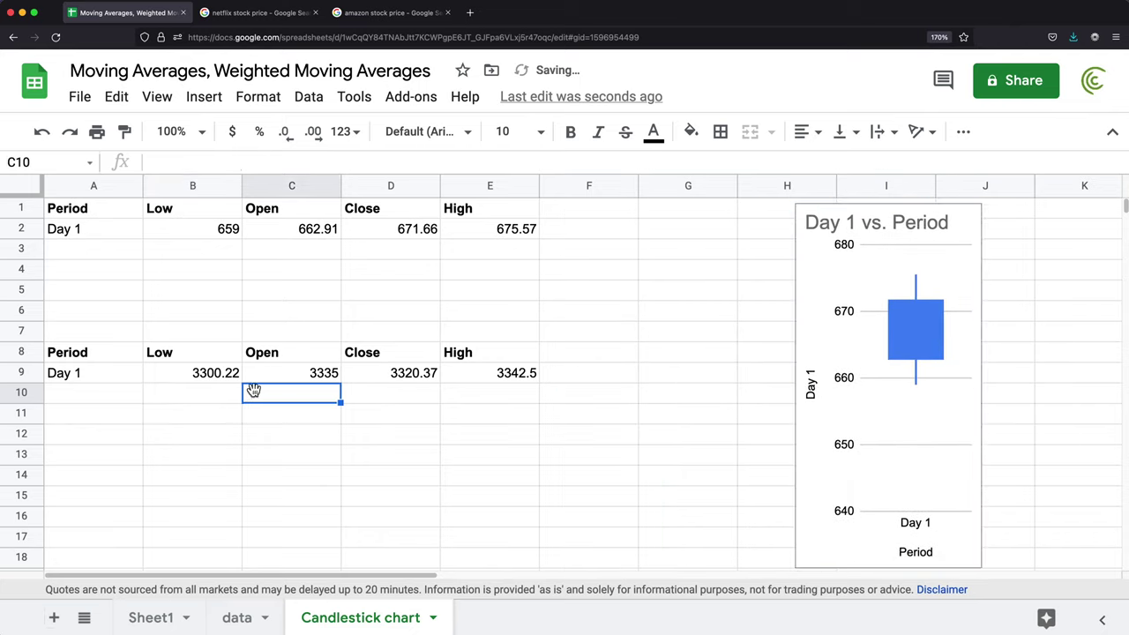
{"action": "left_click_drag", "start_coordinate": [112, 360], "coordinate": [524, 378]}
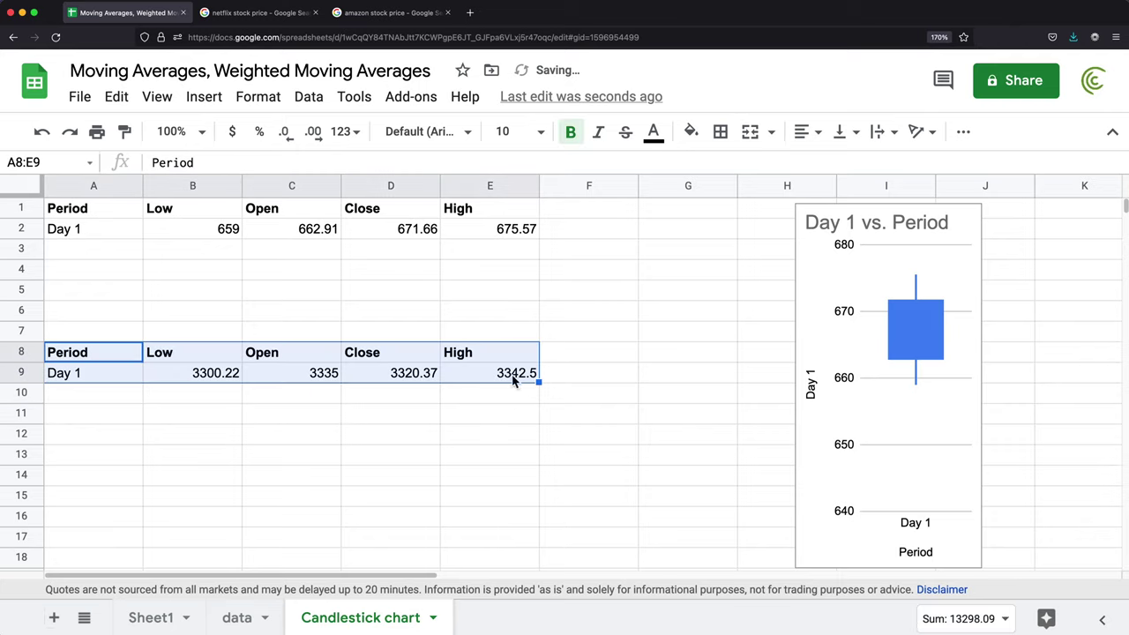
{"action": "left_click", "coordinate": [202, 101]}
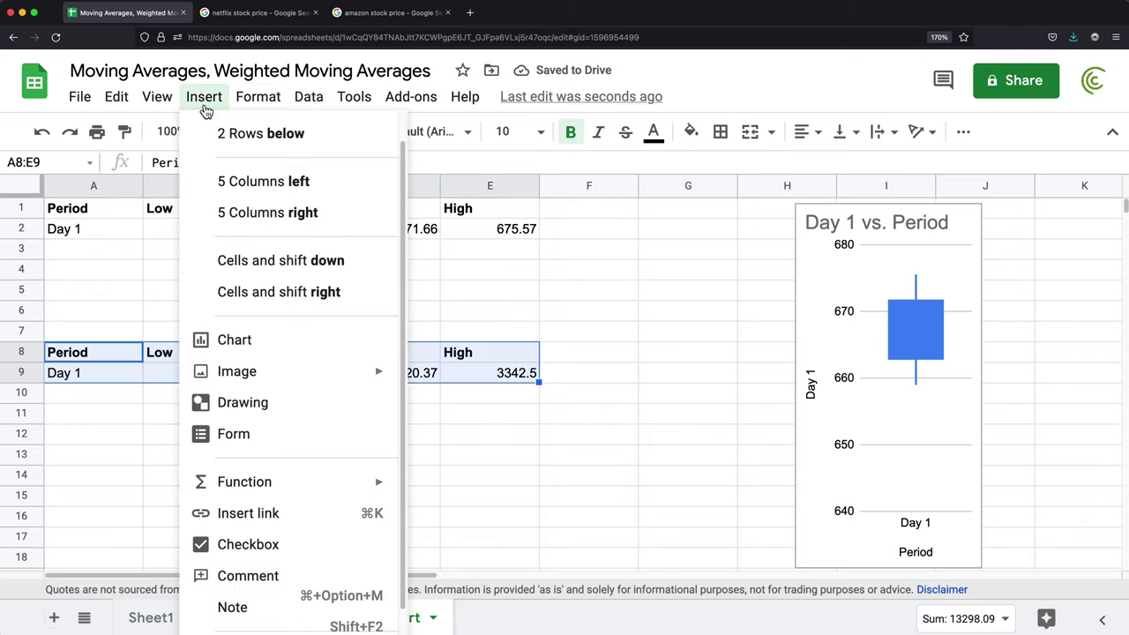
{"action": "left_click", "coordinate": [289, 346]}
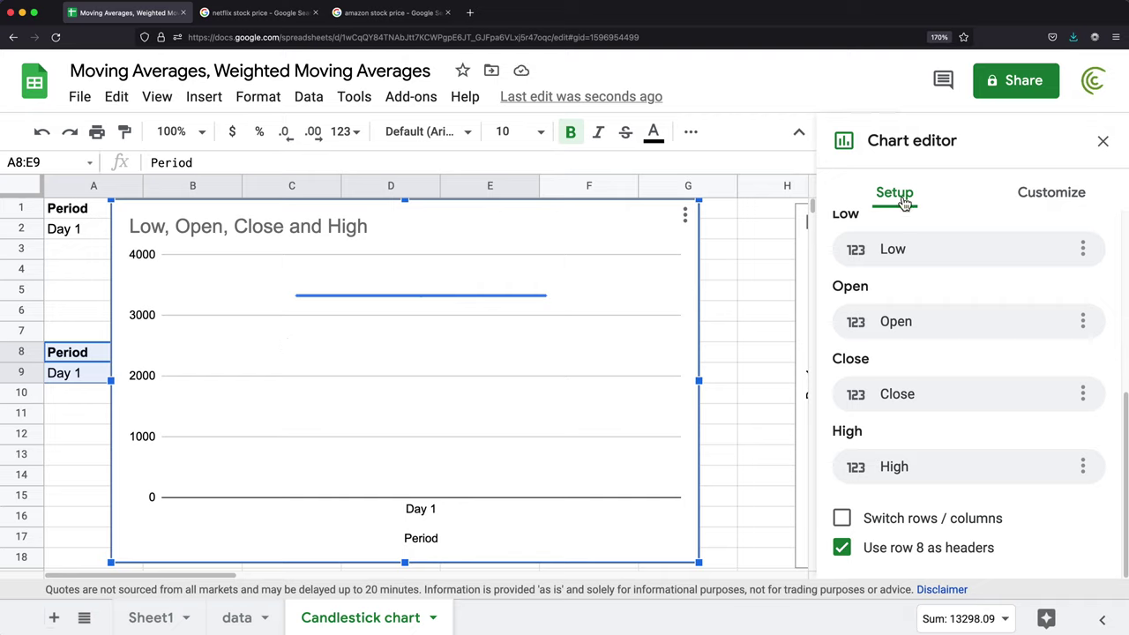
Set the new chart's vertical axis minimum to 3280
{"action": "left_click", "coordinate": [1052, 193]}
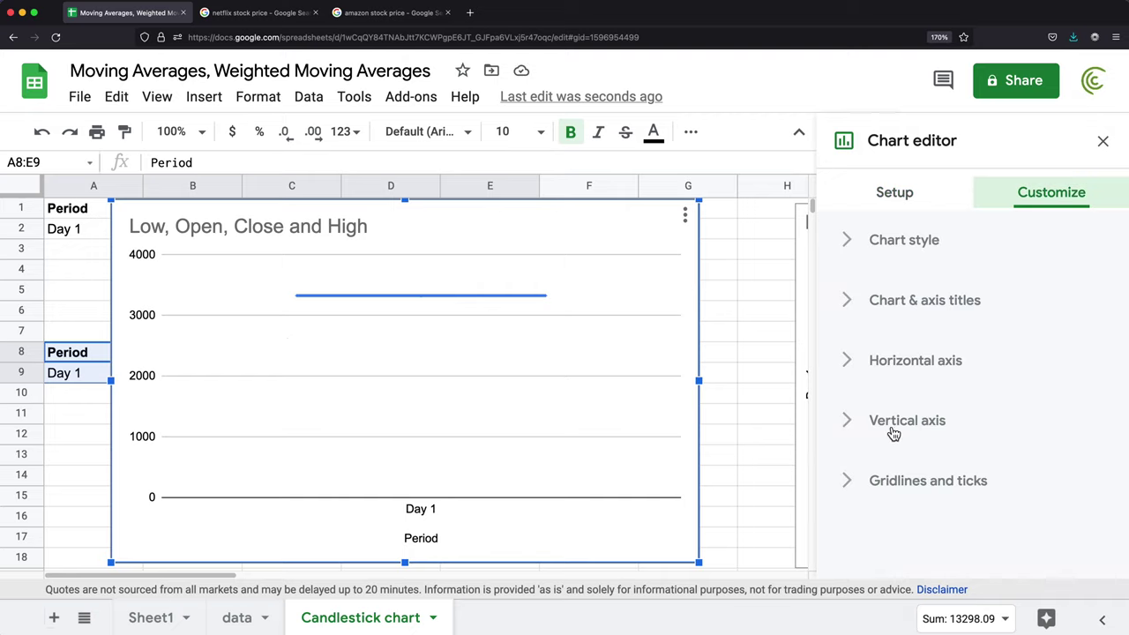
{"action": "left_click", "coordinate": [913, 427]}
{"action": "scroll", "coordinate": [963, 448], "scroll_direction": "down", "scroll_amount": 5}
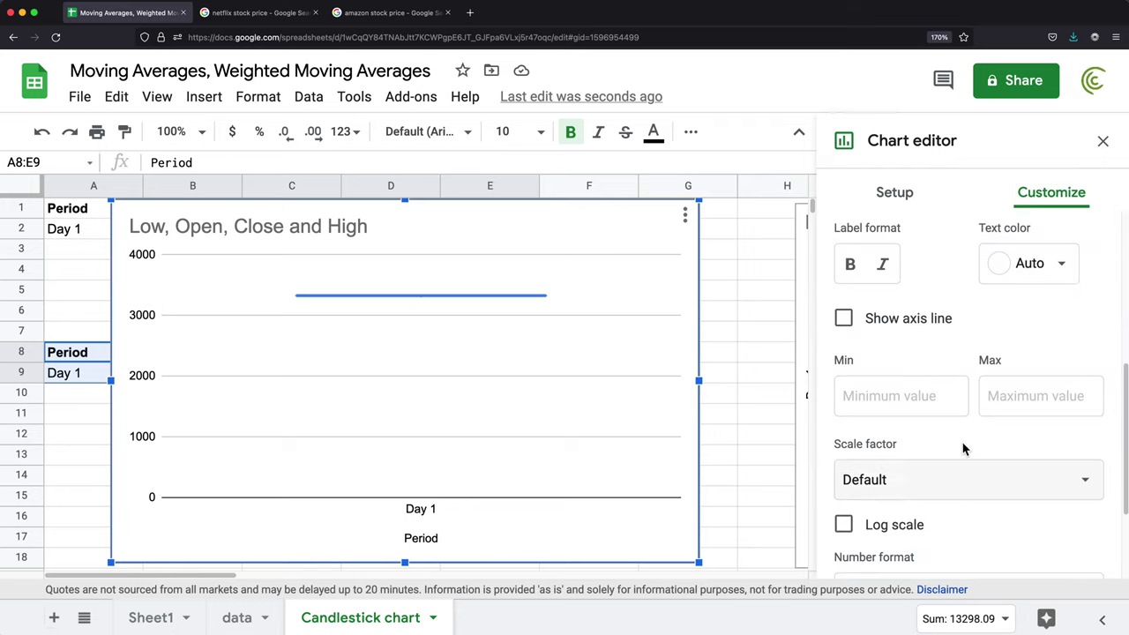
{"action": "left_click", "coordinate": [904, 382]}
{"action": "type", "text": "3280"}
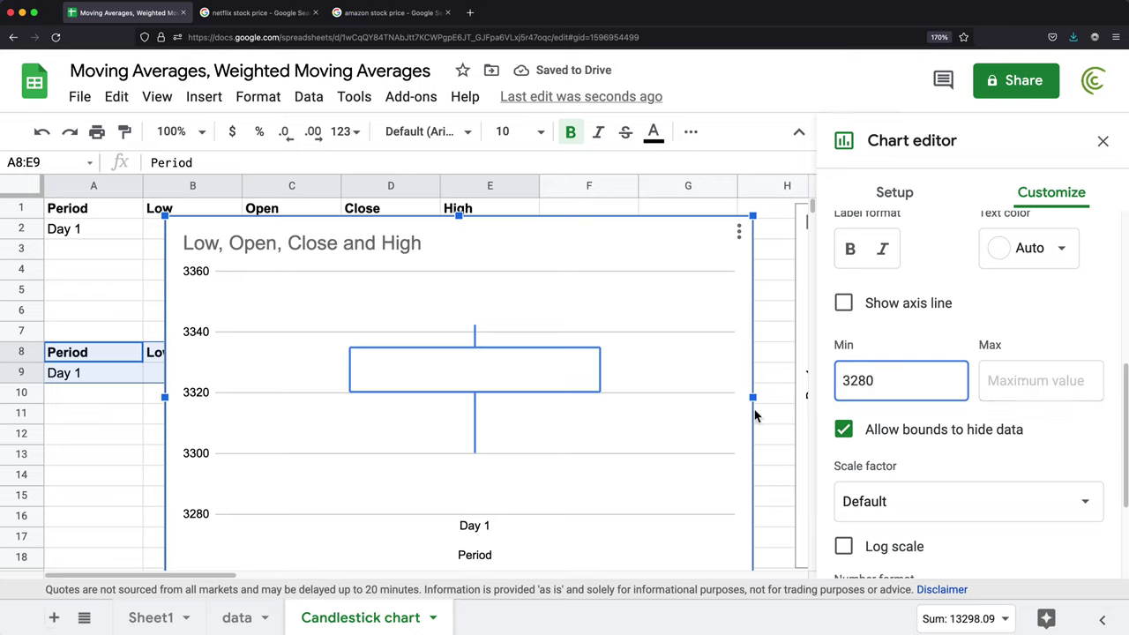
Narrow the Amazon chart and place it over columns G–H next to the first
{"action": "left_click_drag", "start_coordinate": [754, 398], "coordinate": [302, 365]}
{"action": "left_click_drag", "start_coordinate": [282, 222], "coordinate": [732, 210]}
{"action": "left_click", "coordinate": [574, 433]}
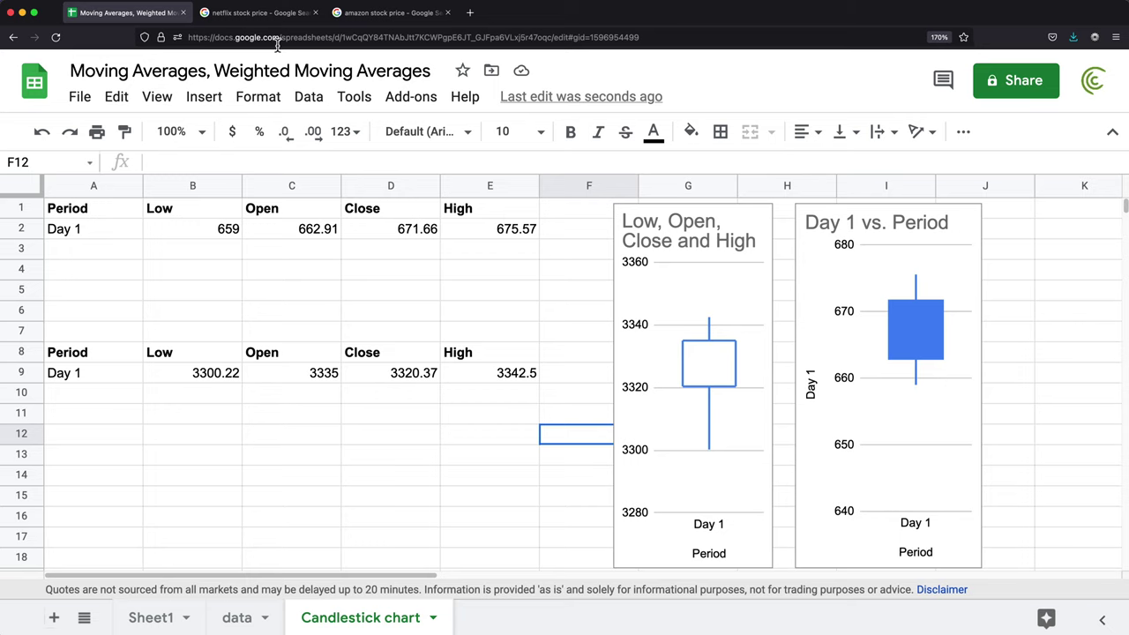
{"action": "left_click", "coordinate": [274, 17]}
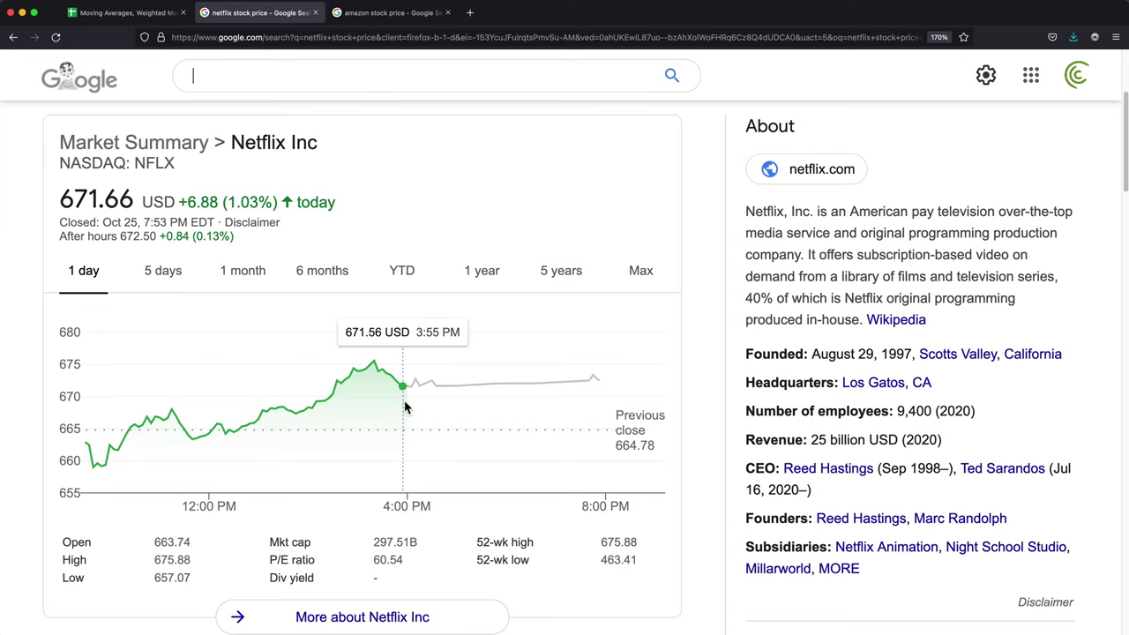
{"action": "left_click", "coordinate": [377, 13]}
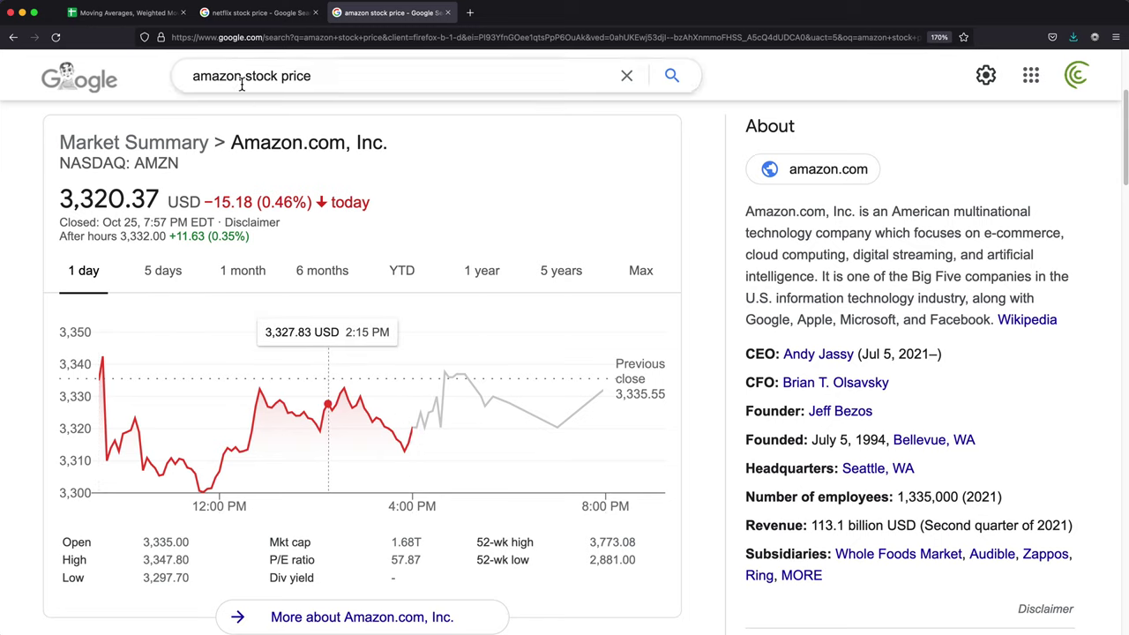
{"action": "left_click", "coordinate": [159, 18]}
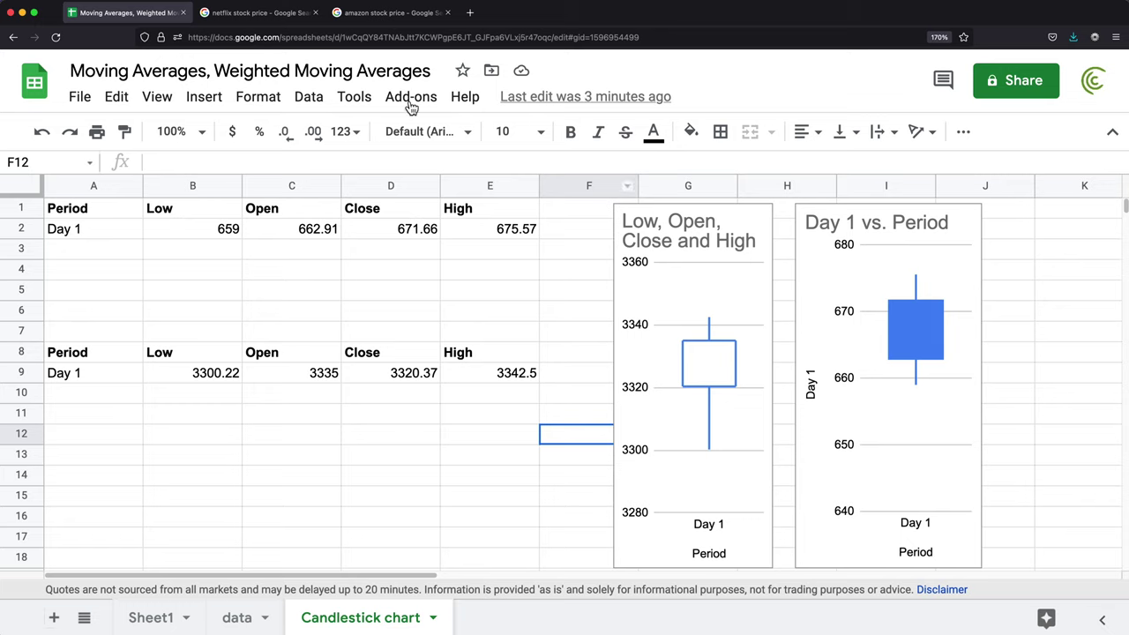
{"action": "left_click", "coordinate": [282, 23]}
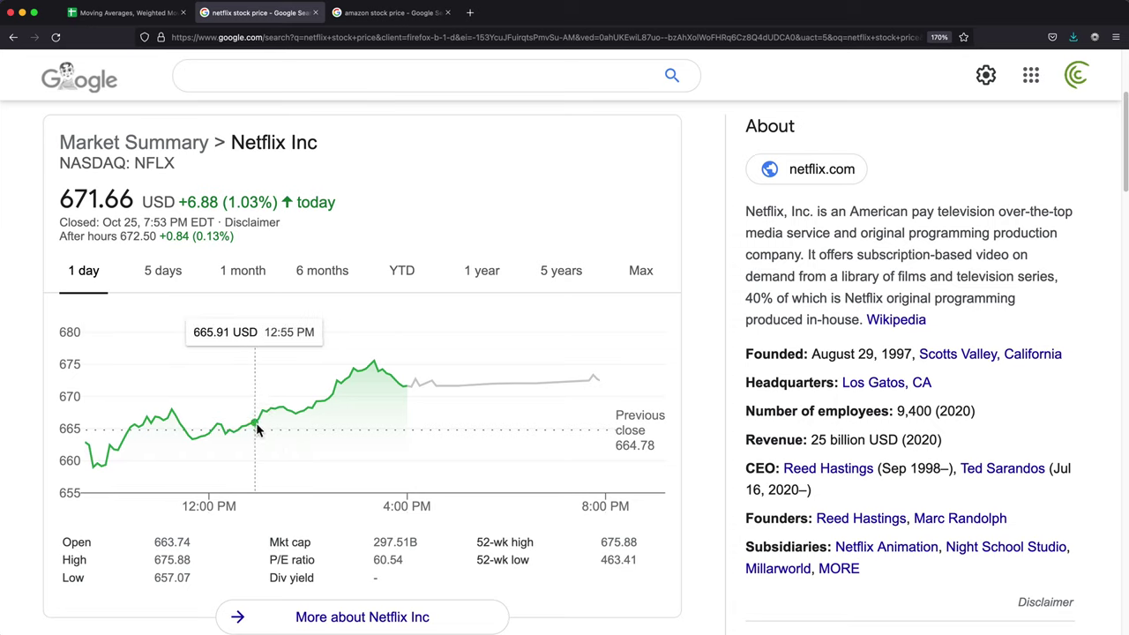
{"action": "left_click_drag", "start_coordinate": [257, 429], "coordinate": [86, 449]}
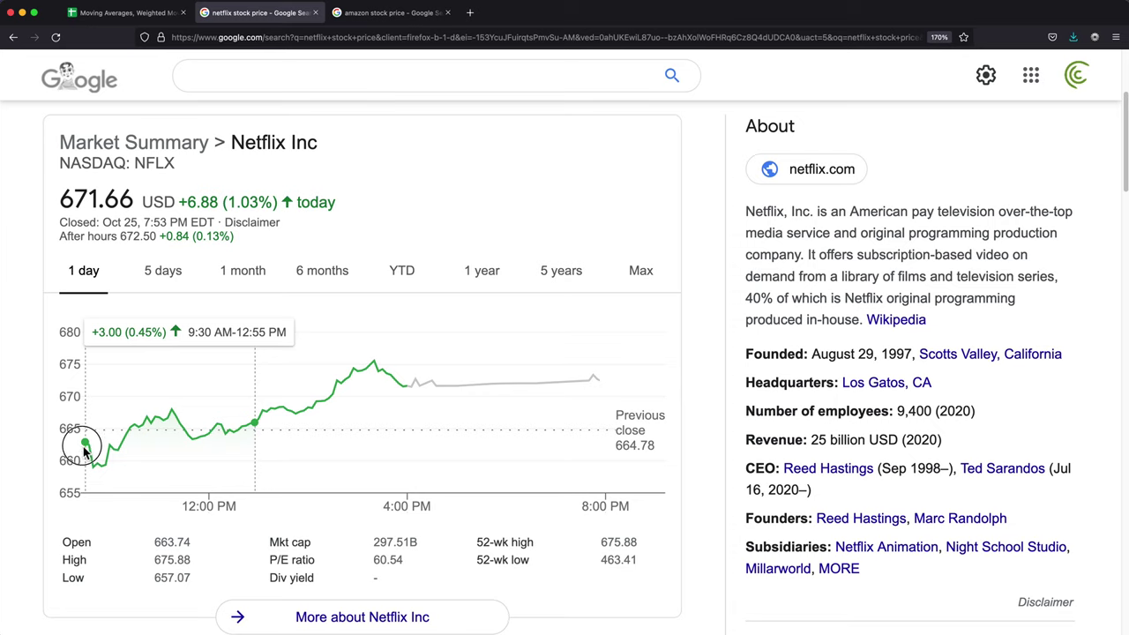
{"action": "left_click_drag", "start_coordinate": [83, 446], "coordinate": [83, 446]}
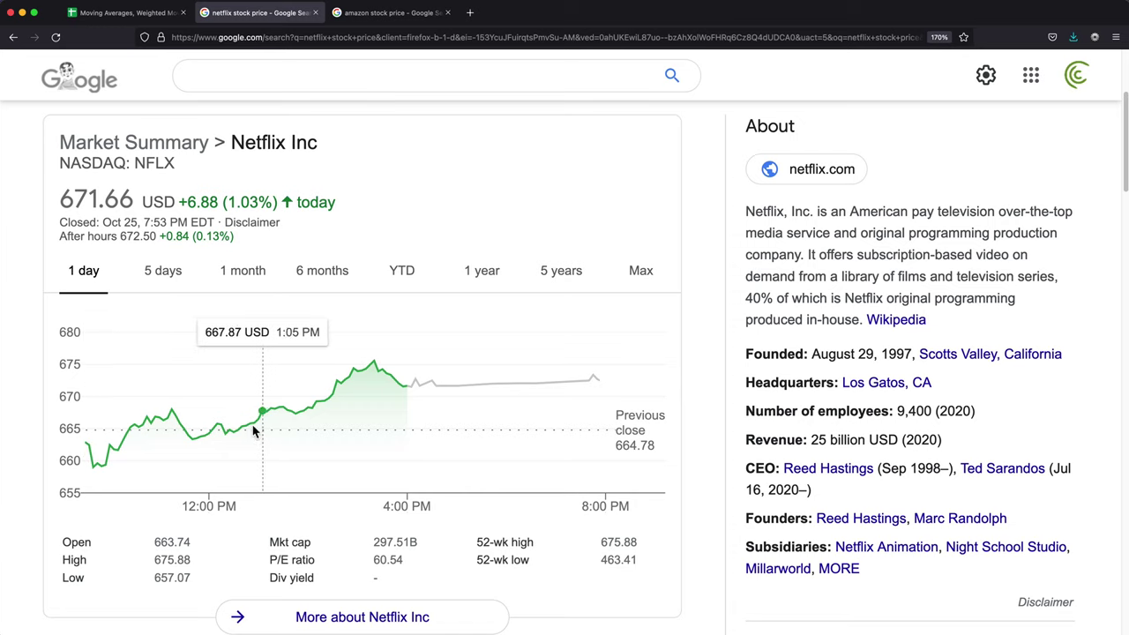
{"action": "left_click_drag", "start_coordinate": [256, 429], "coordinate": [399, 441]}
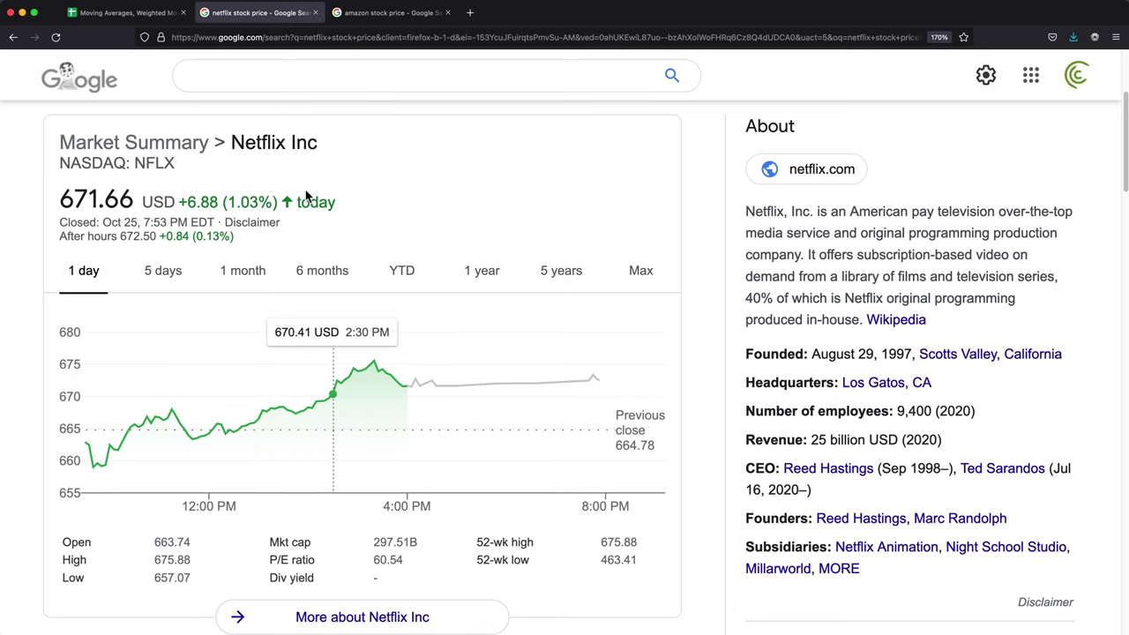
Copy the Day 1 row A2:E2 into row 3
{"action": "left_click", "coordinate": [141, 16]}
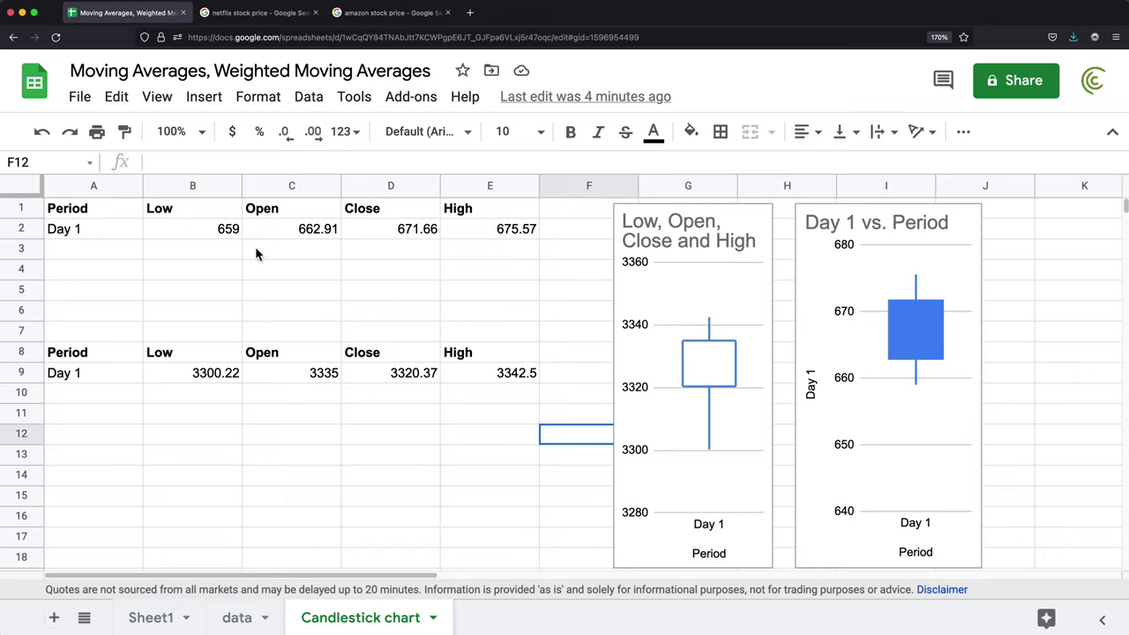
{"action": "left_click_drag", "start_coordinate": [220, 229], "coordinate": [541, 239]}
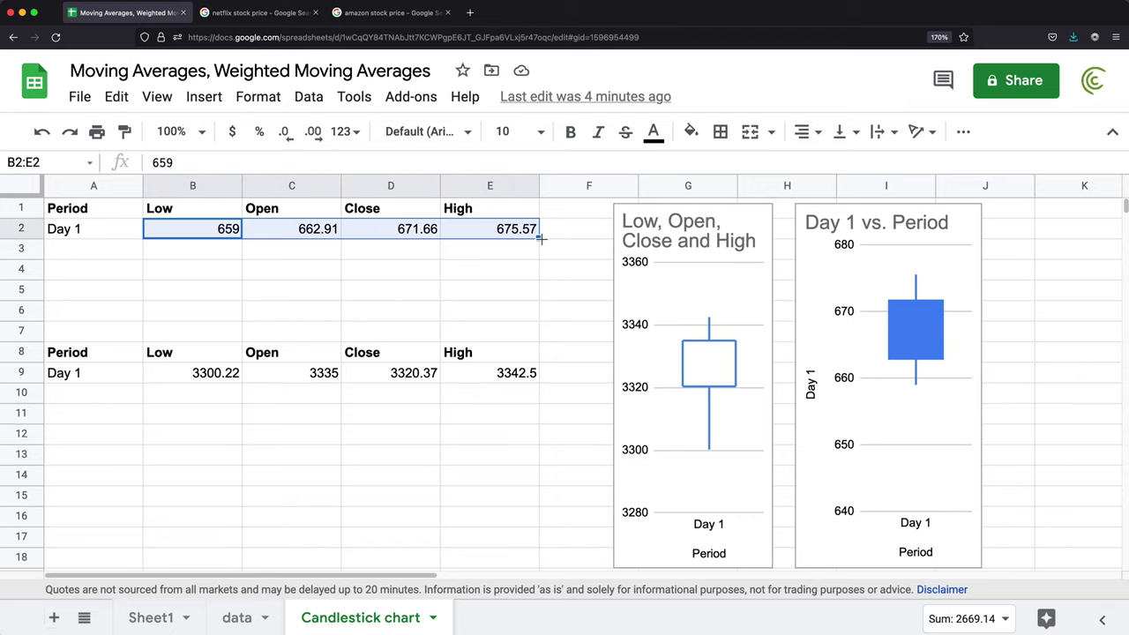
{"action": "key", "text": "super+Right"}
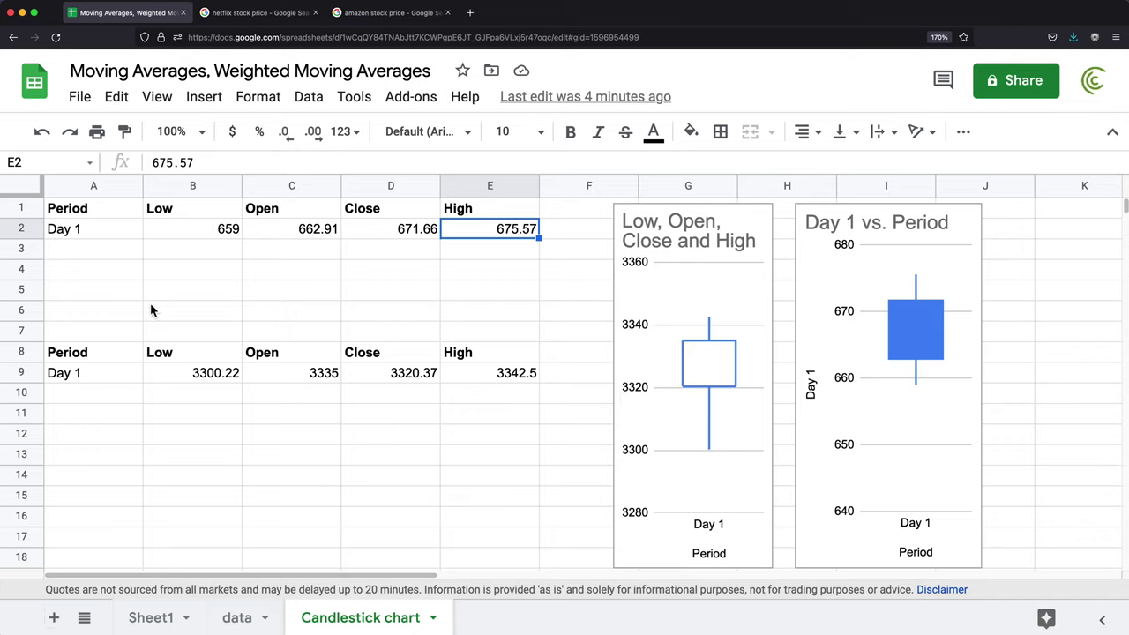
{"action": "left_click_drag", "start_coordinate": [94, 232], "coordinate": [496, 243]}
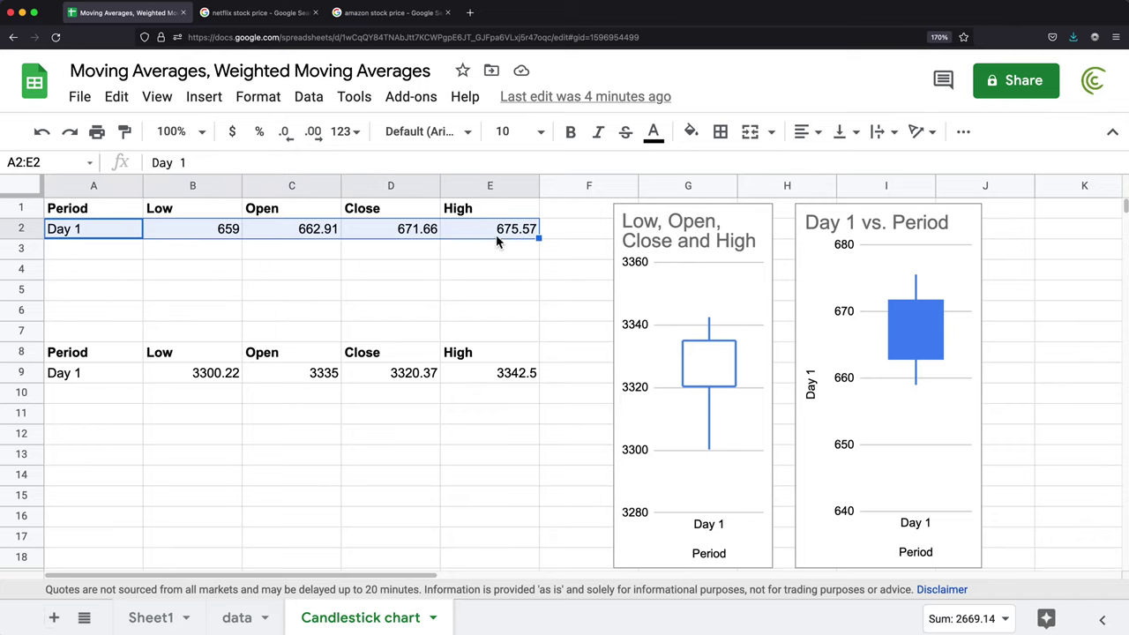
{"action": "key", "text": "super+c"}
{"action": "left_click", "coordinate": [115, 255]}
{"action": "key", "text": "super+v"}
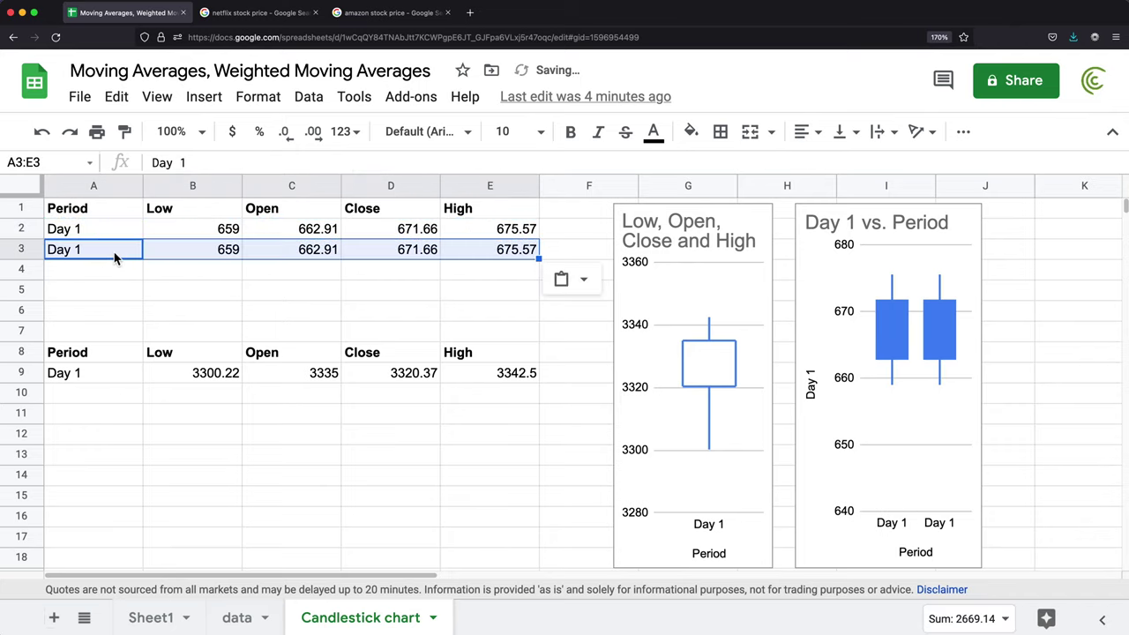
Change the copied label in A3 to 'Day 2'
{"action": "left_click", "coordinate": [115, 255]}
{"action": "double_click", "coordinate": [114, 250]}
{"action": "key", "text": "BackSpace"}
{"action": "type", "text": "2"}
{"action": "key", "text": "Return"}
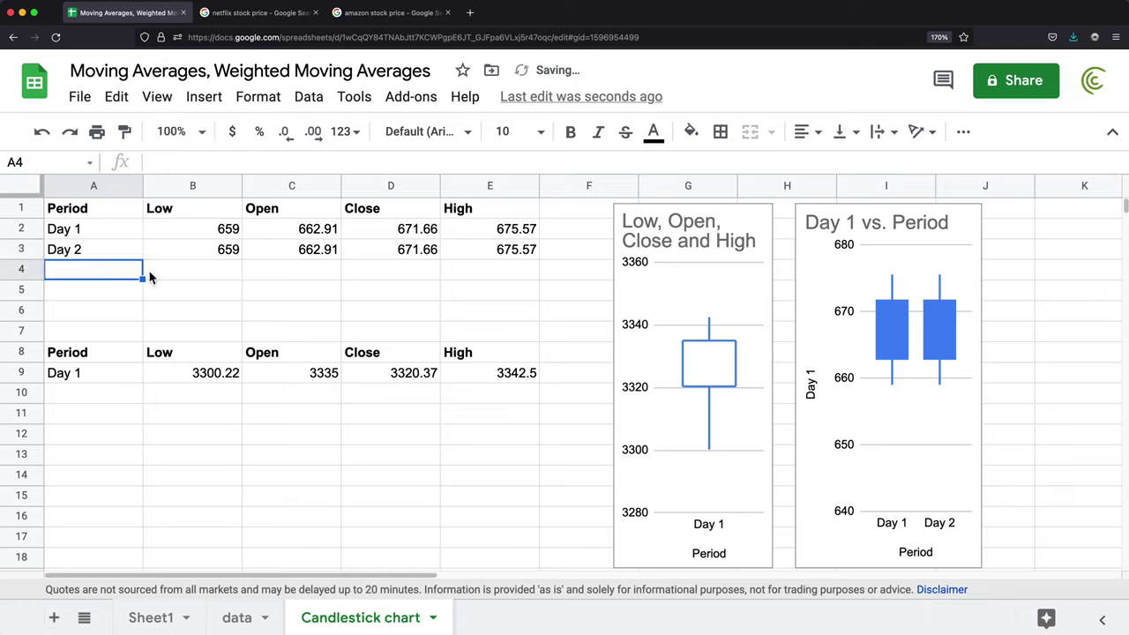
{"action": "left_click_drag", "start_coordinate": [202, 249], "coordinate": [490, 247]}
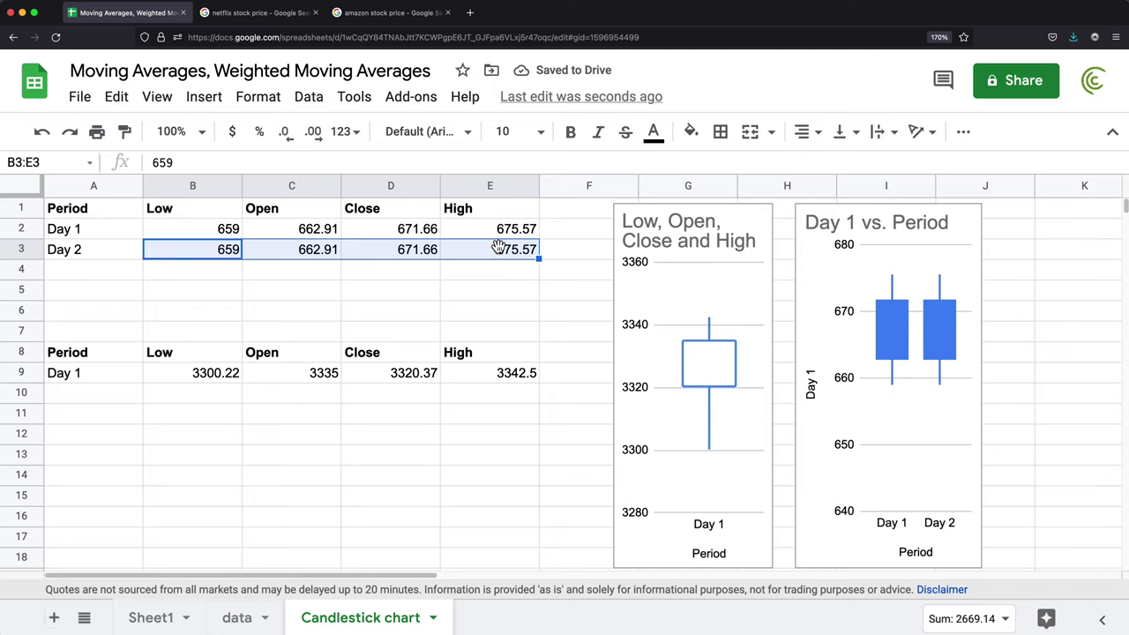
On the data sheet, fill the Period column B2:B17 with Day 1 through Day 16
{"action": "left_click", "coordinate": [236, 618]}
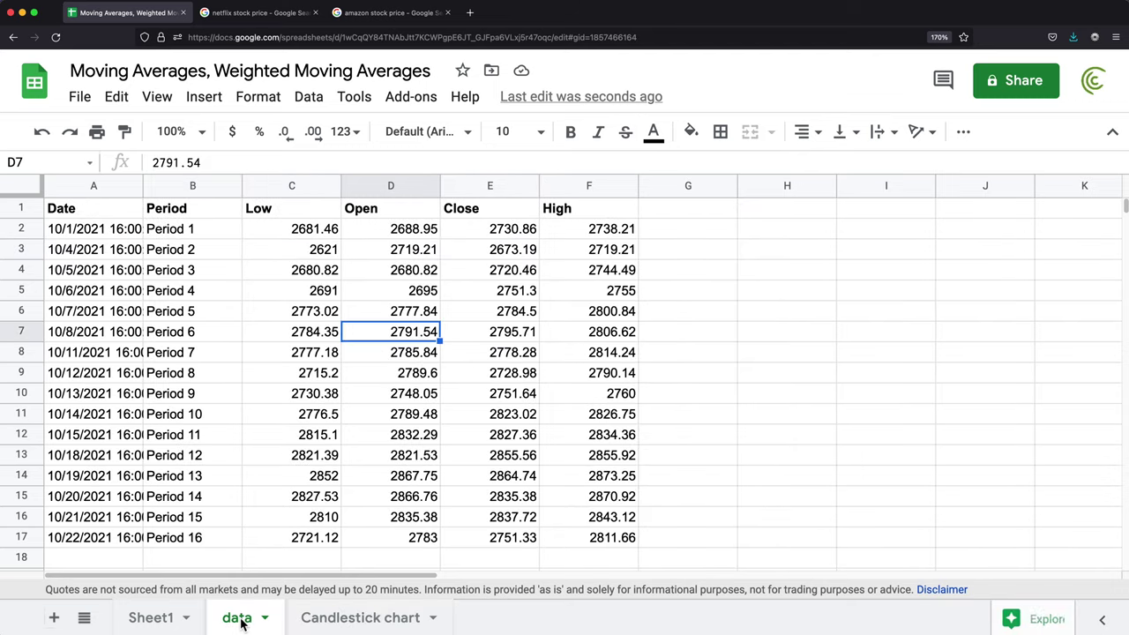
{"action": "left_click", "coordinate": [194, 214]}
{"action": "left_click", "coordinate": [202, 229]}
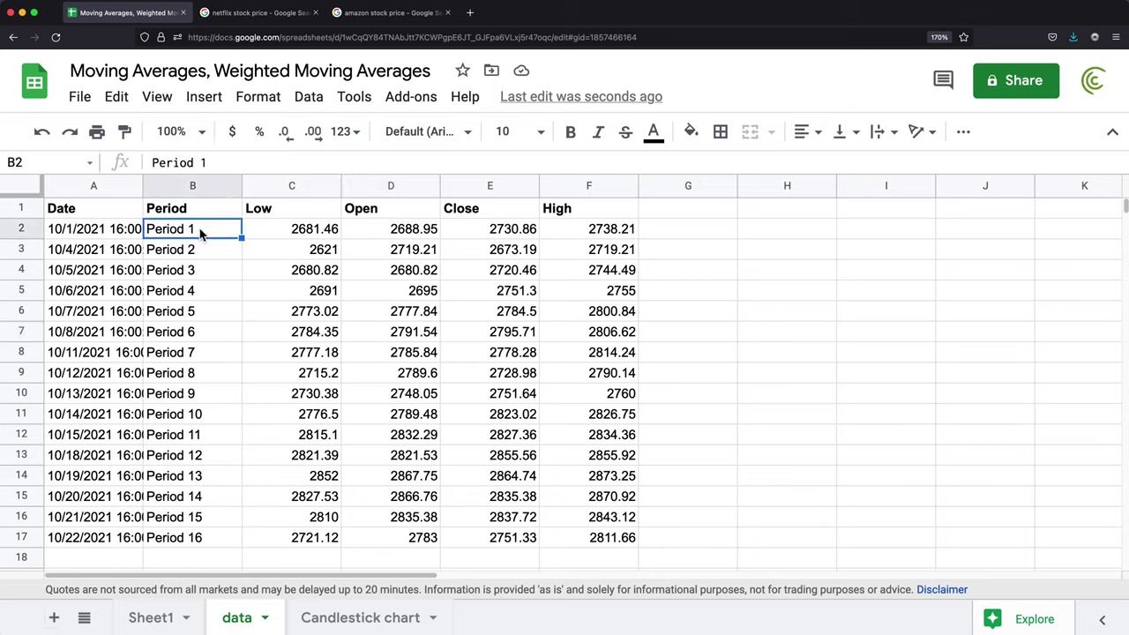
{"action": "type", "text": "Day 1"}
{"action": "key", "text": "Return"}
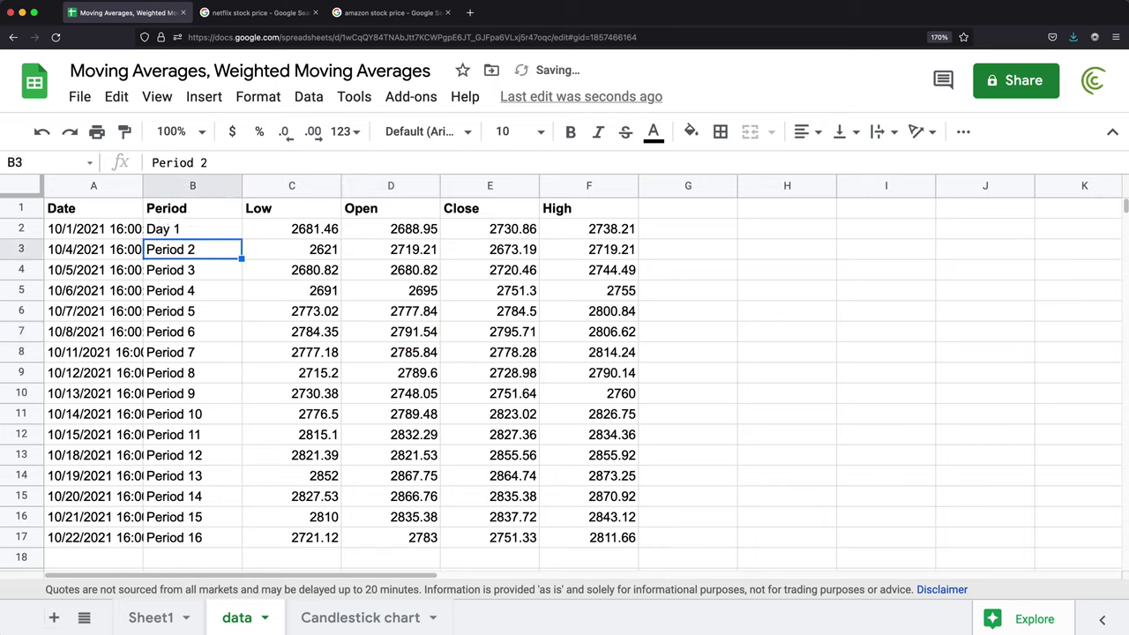
{"action": "left_click", "coordinate": [202, 228]}
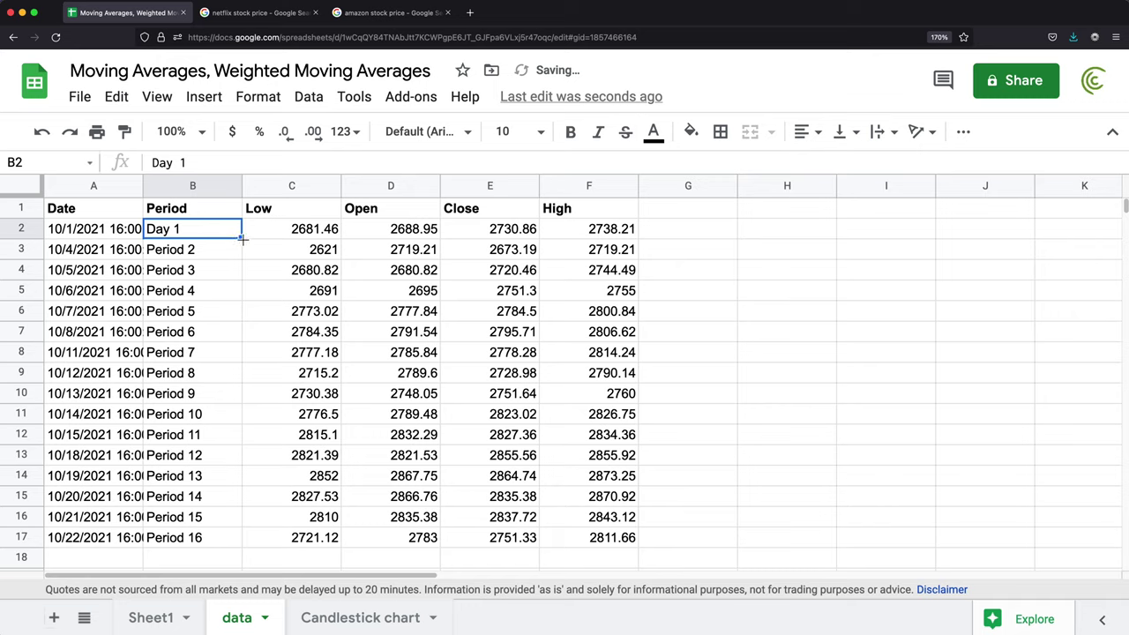
{"action": "left_click_drag", "start_coordinate": [241, 238], "coordinate": [223, 548]}
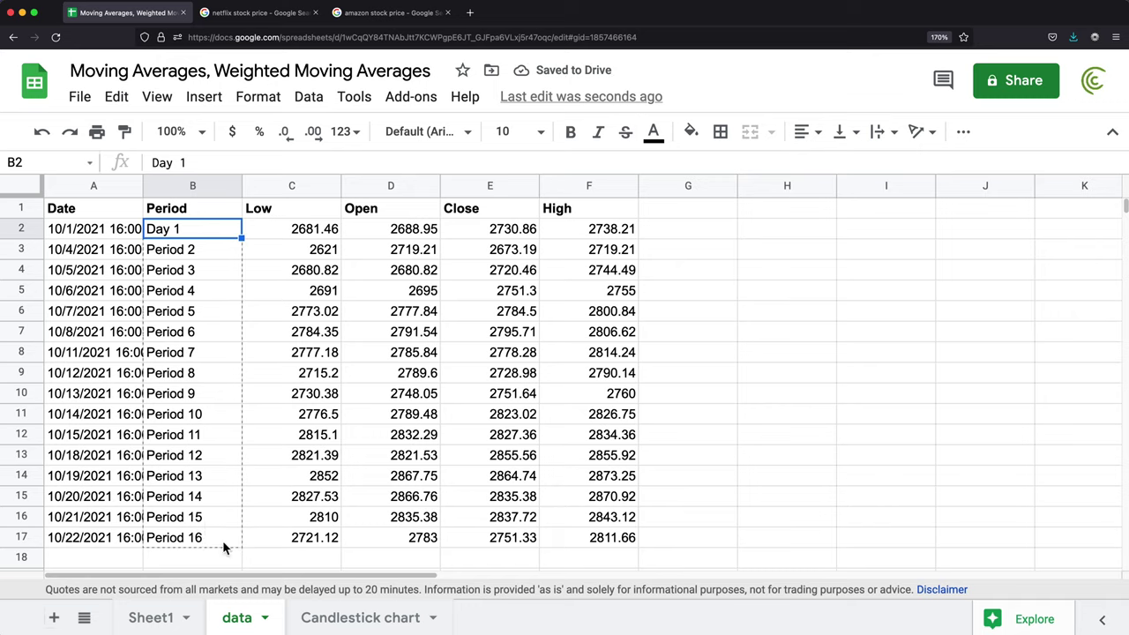
{"action": "left_click", "coordinate": [196, 236]}
{"action": "left_click_drag", "start_coordinate": [196, 236], "coordinate": [197, 537]}
{"action": "left_click_drag", "start_coordinate": [81, 231], "coordinate": [86, 541]}
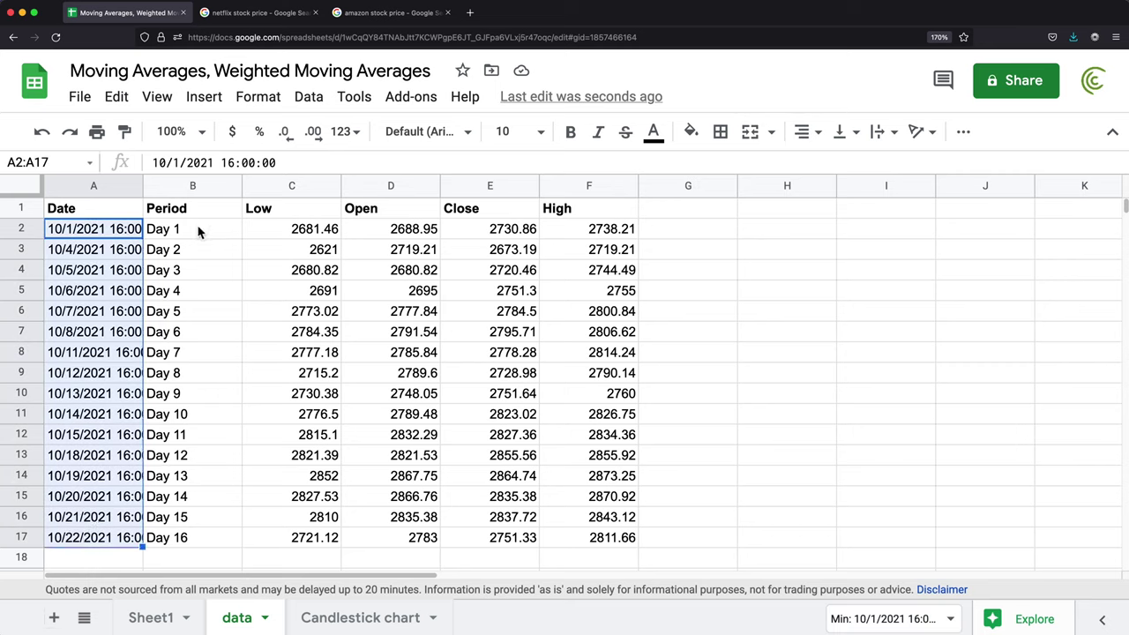
{"action": "left_click_drag", "start_coordinate": [203, 234], "coordinate": [202, 528]}
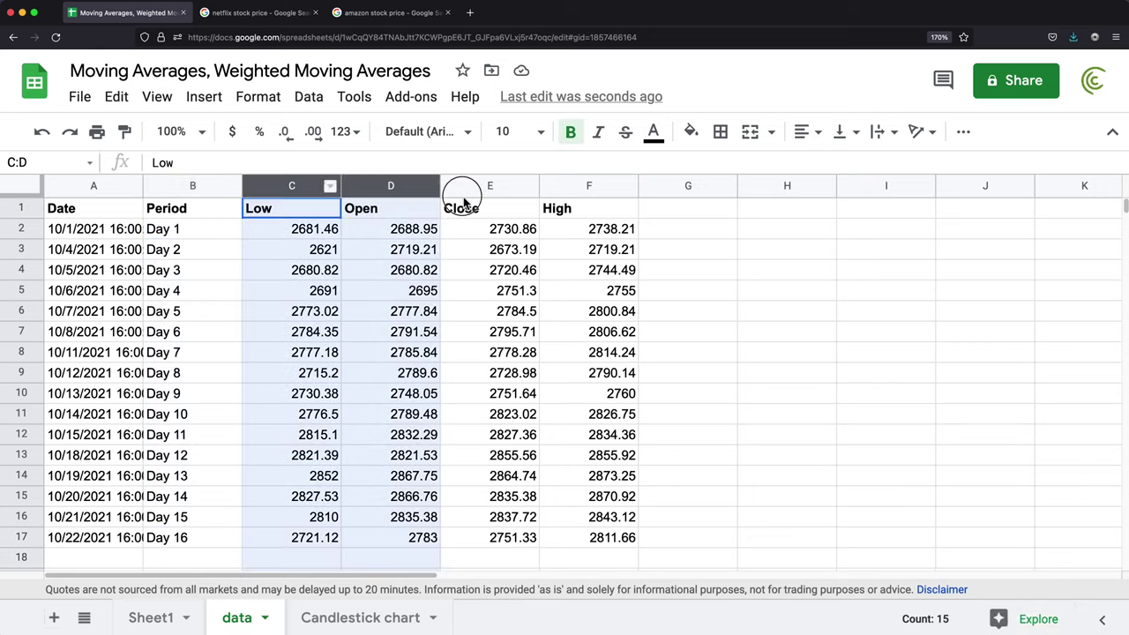
Format the Low, Open, Close and High columns as currency and select B1:F17
{"action": "left_click_drag", "start_coordinate": [510, 204], "coordinate": [585, 181]}
{"action": "left_click", "coordinate": [232, 131]}
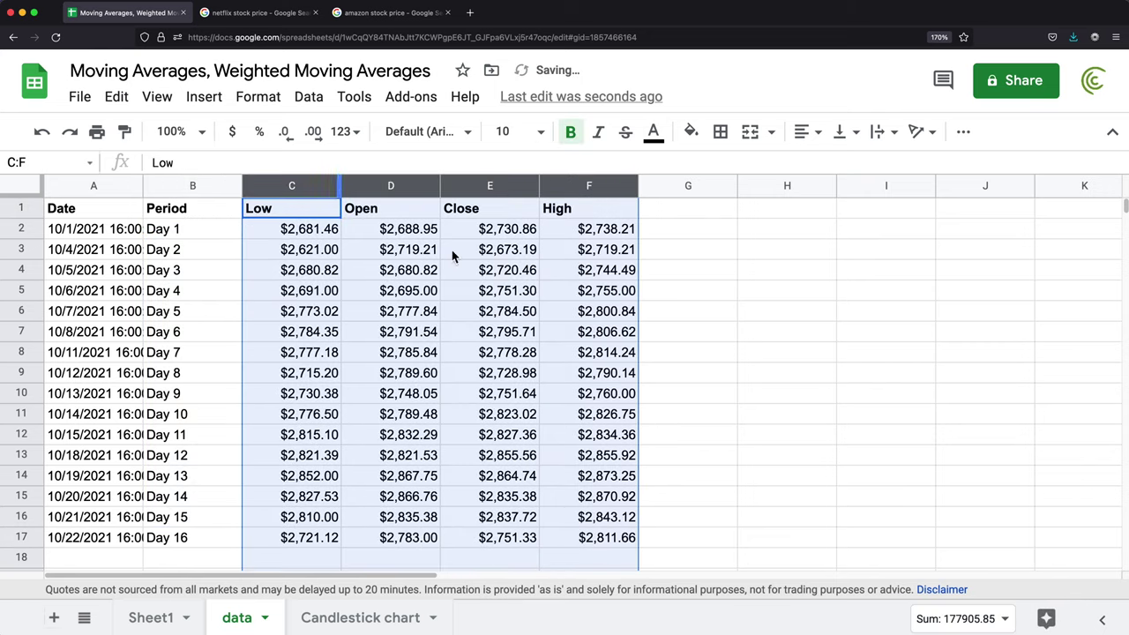
{"action": "left_click", "coordinate": [491, 352]}
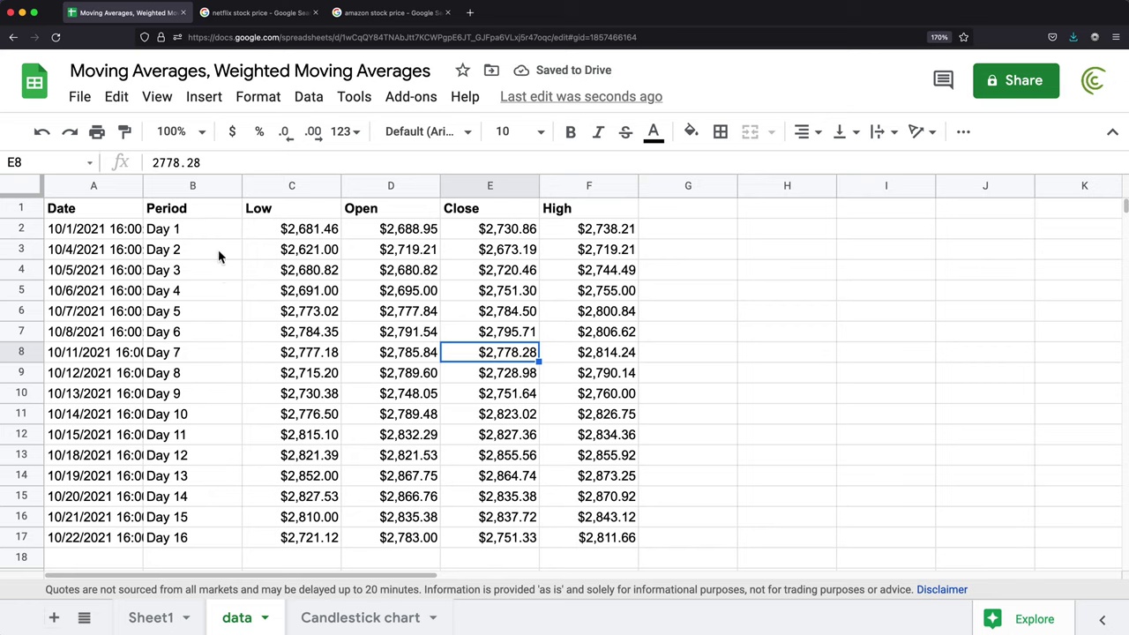
{"action": "left_click_drag", "start_coordinate": [174, 212], "coordinate": [571, 578]}
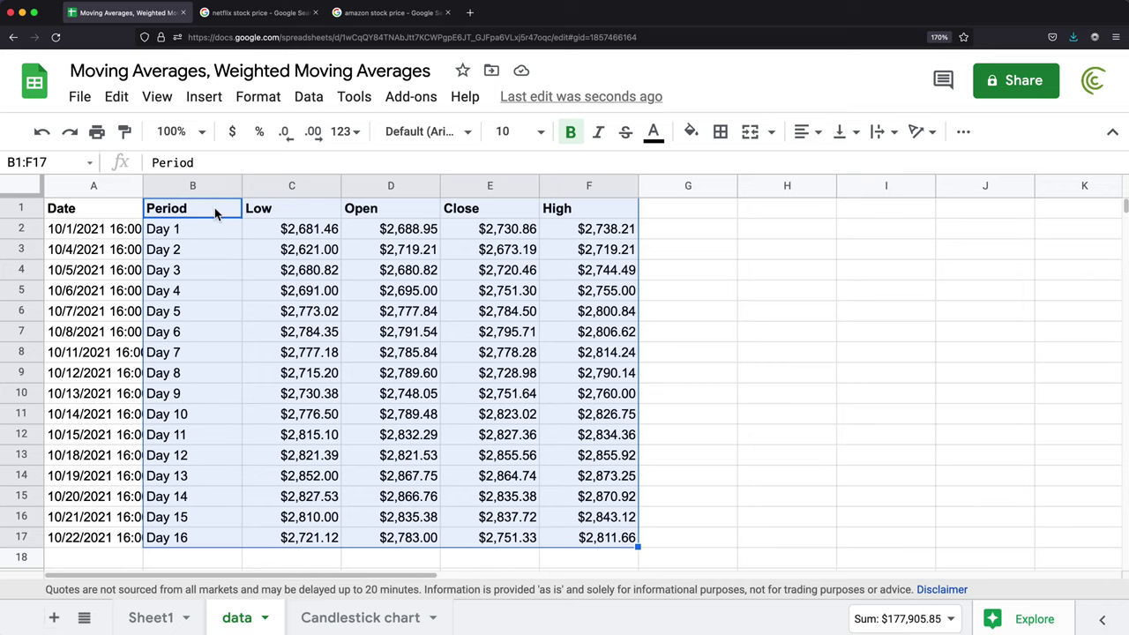
{"action": "left_click", "coordinate": [207, 97]}
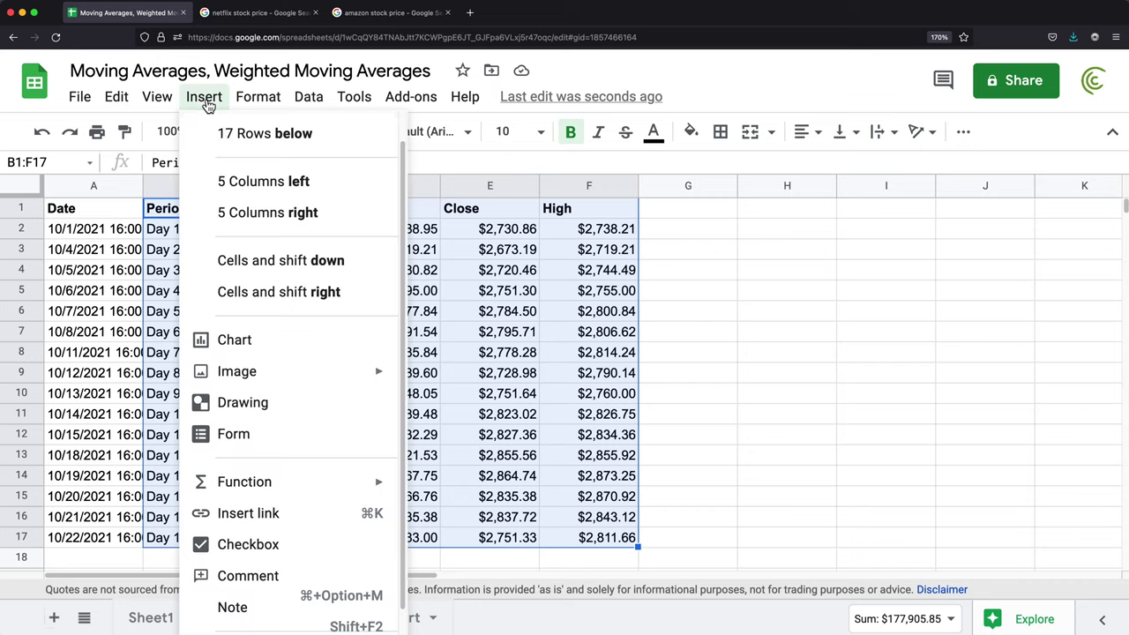
Insert a chart from B1:F17 and confirm it's a Candlestick chart of Low, Open, Close, High
{"action": "left_click", "coordinate": [274, 343]}
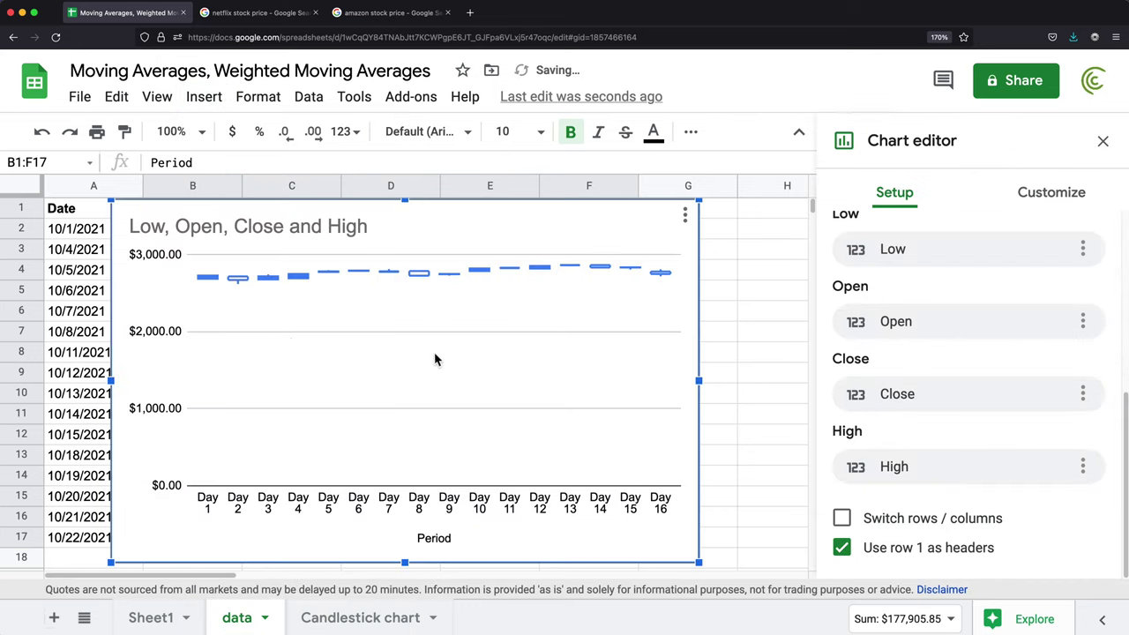
{"action": "scroll", "coordinate": [1019, 235], "scroll_direction": "up", "scroll_amount": 1}
{"action": "scroll", "coordinate": [1023, 240], "scroll_direction": "up", "scroll_amount": 5}
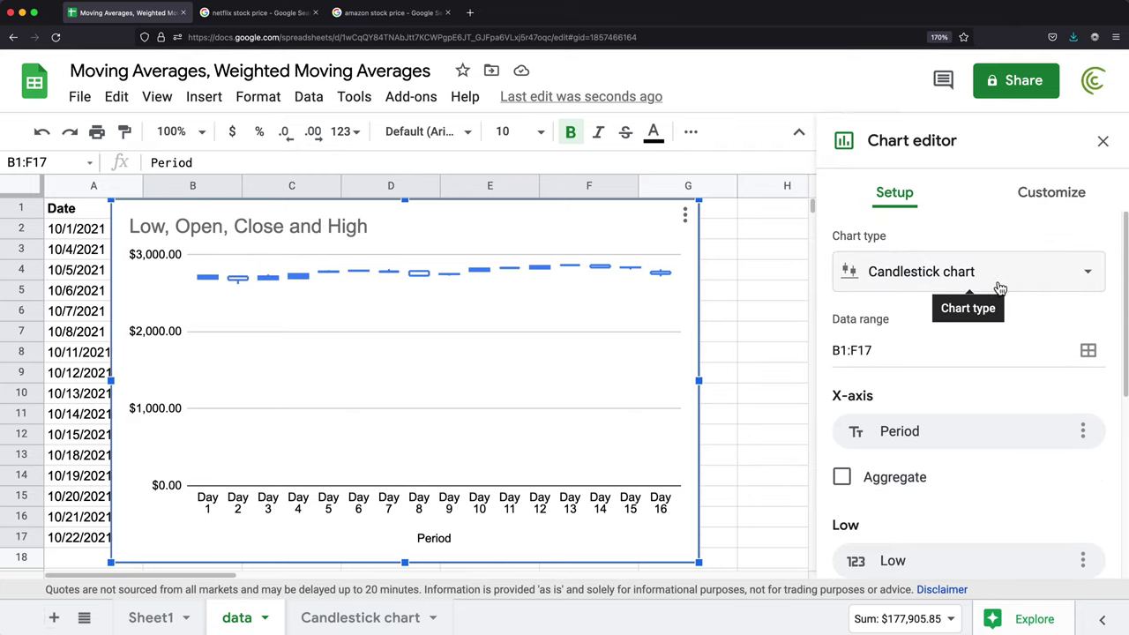
{"action": "scroll", "coordinate": [1003, 378], "scroll_direction": "down", "scroll_amount": 3}
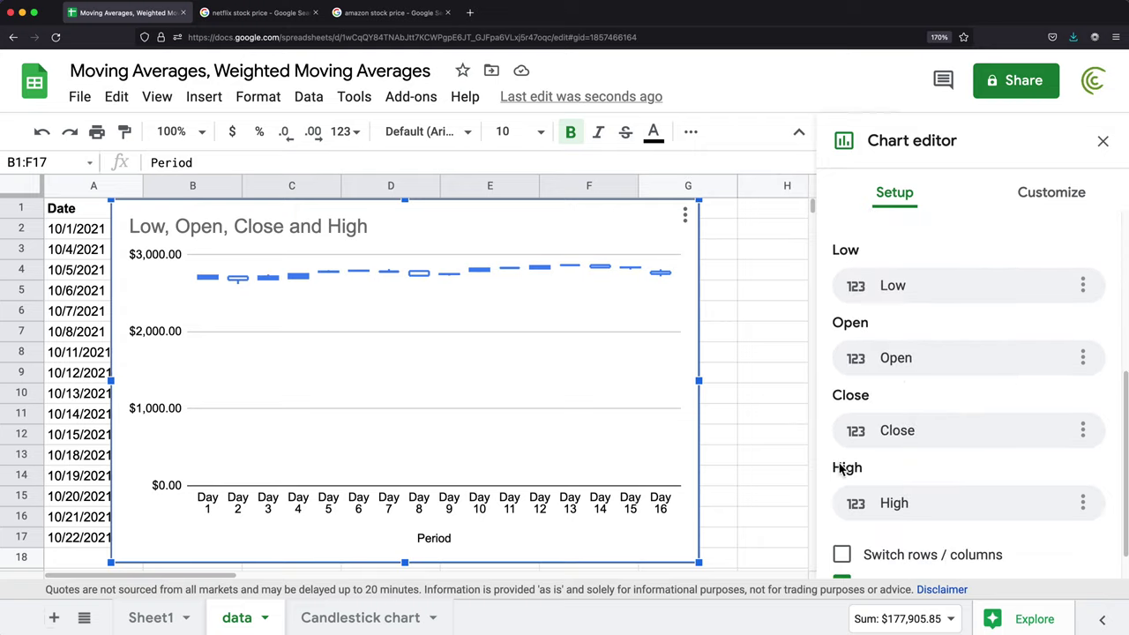
{"action": "scroll", "coordinate": [898, 306], "scroll_direction": "up", "scroll_amount": 2}
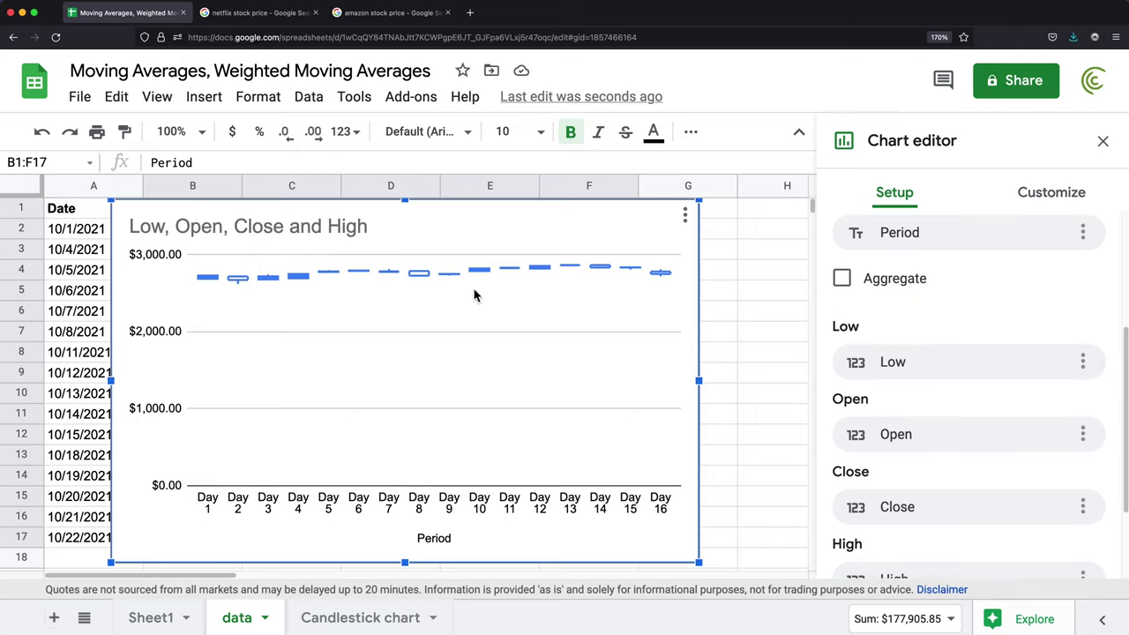
{"action": "left_click", "coordinate": [1052, 195]}
Set the data-sheet candlestick's vertical axis minimum to 2600
{"action": "left_click", "coordinate": [900, 421]}
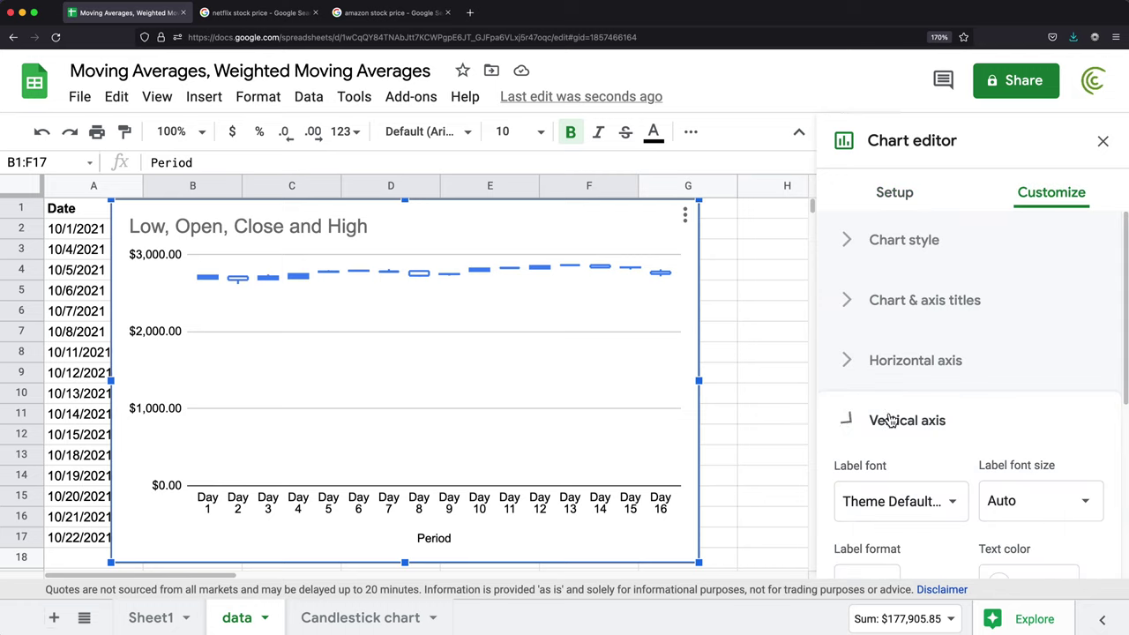
{"action": "scroll", "coordinate": [904, 429], "scroll_direction": "down", "scroll_amount": 3}
{"action": "left_click", "coordinate": [885, 458]}
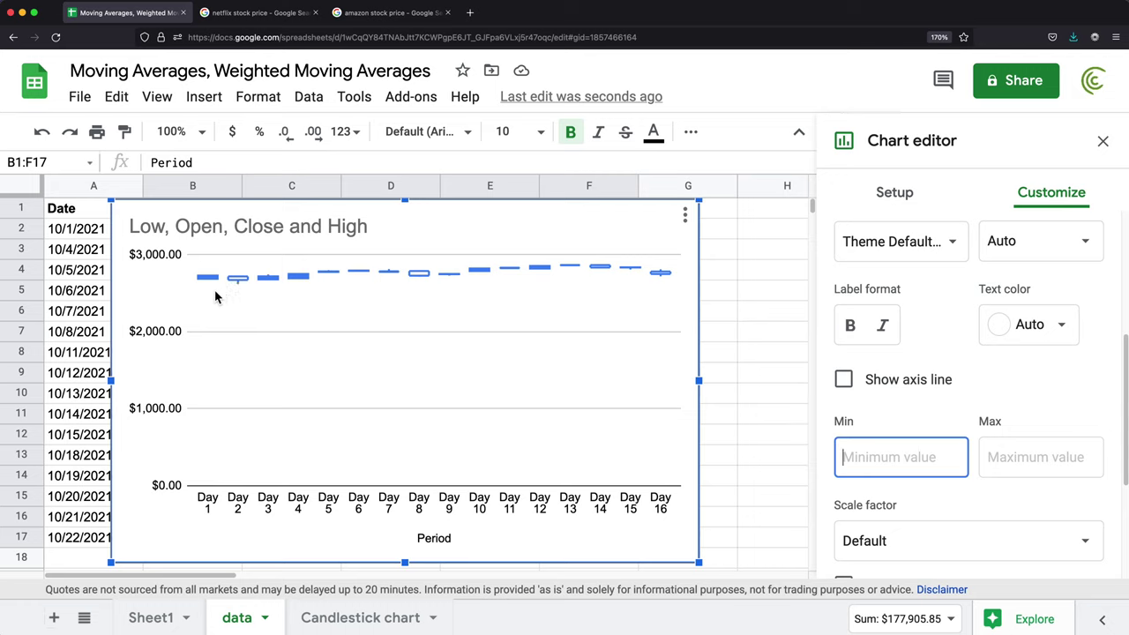
{"action": "type", "text": "2500"}
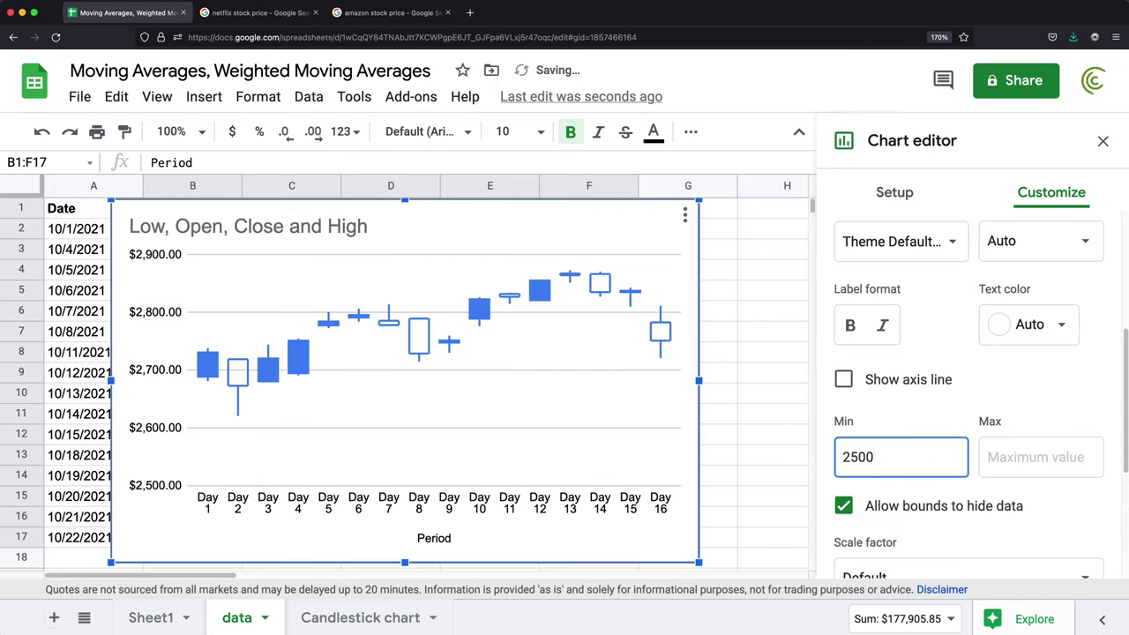
{"action": "left_click", "coordinate": [852, 466]}
{"action": "key", "text": "BackSpace"}
{"action": "type", "text": "6"}
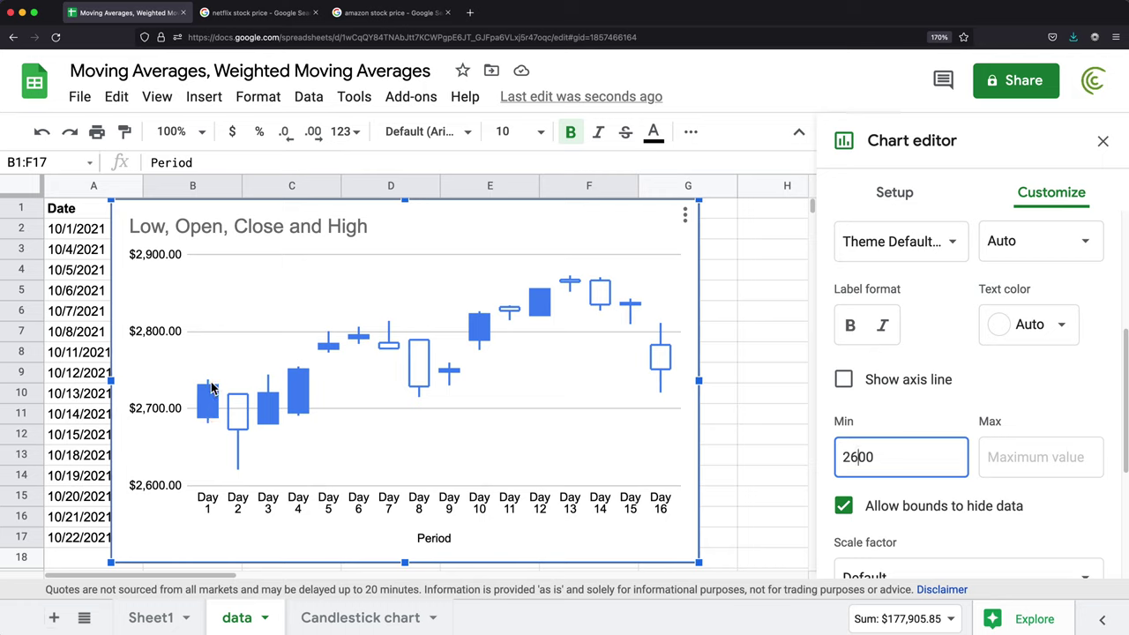
{"action": "left_click", "coordinate": [211, 411]}
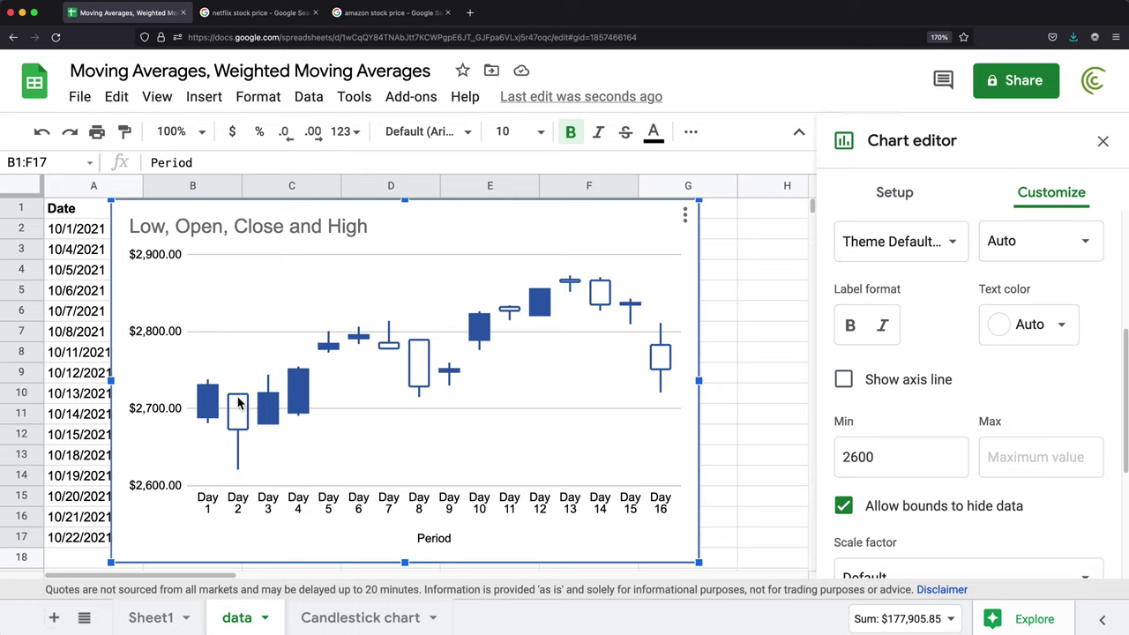
Shift the chart right to uncover the data, then close the Chart editor
{"action": "left_click_drag", "start_coordinate": [157, 216], "coordinate": [209, 311]}
{"action": "left_click", "coordinate": [1103, 141]}
{"action": "left_click", "coordinate": [202, 250]}
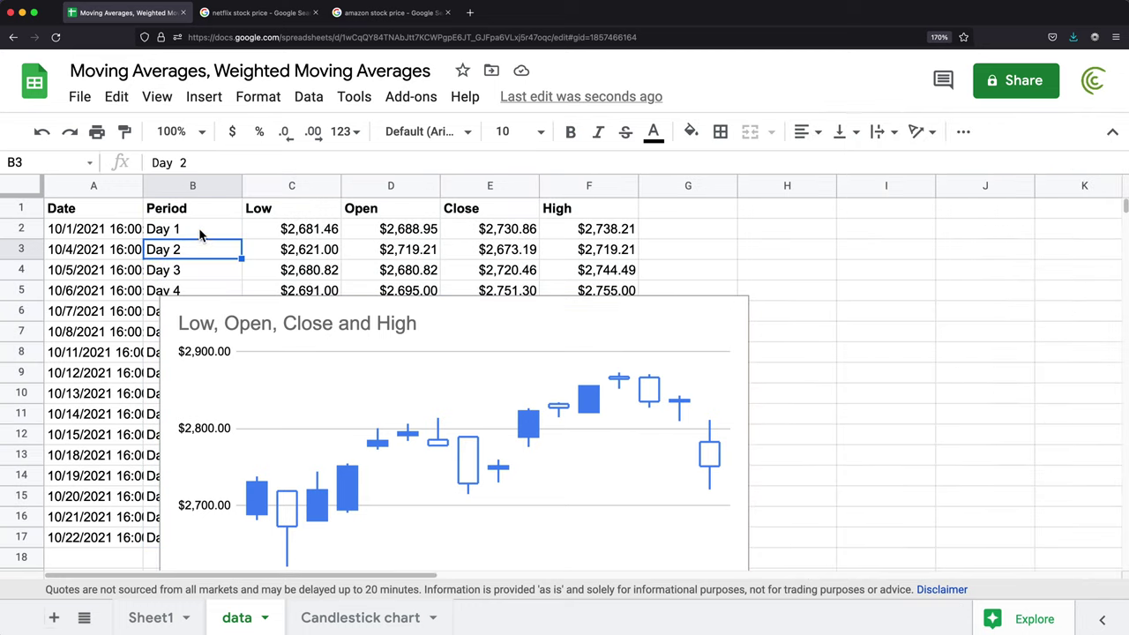
{"action": "left_click", "coordinate": [198, 231]}
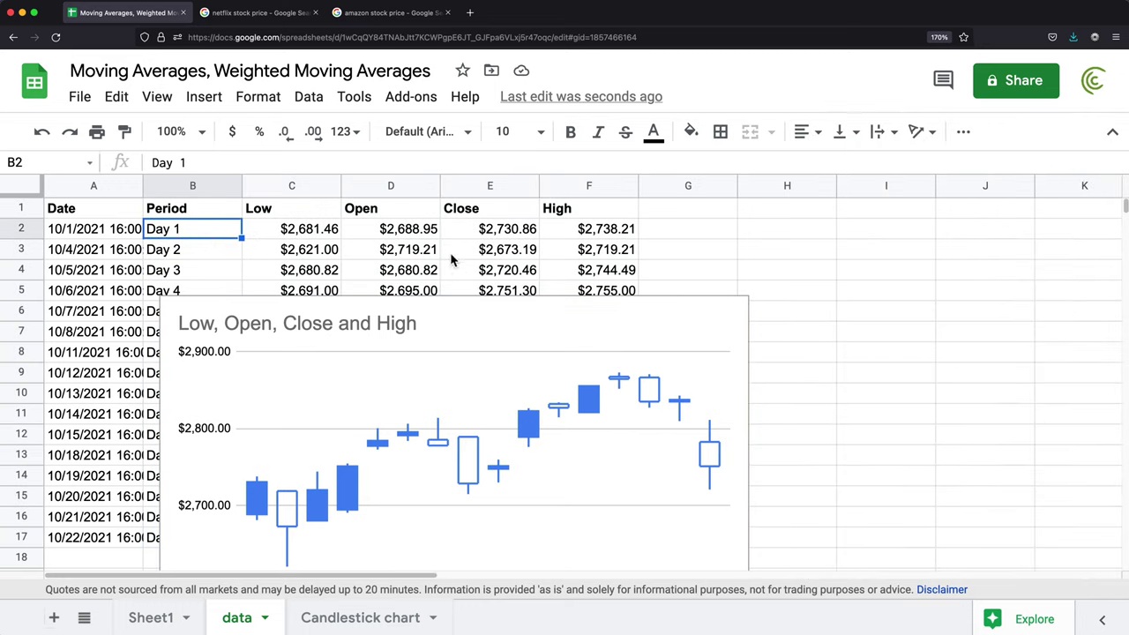
Bold the first Open (D2) and Close (E2) values and move the chart up over columns C–H
{"action": "left_click", "coordinate": [415, 235]}
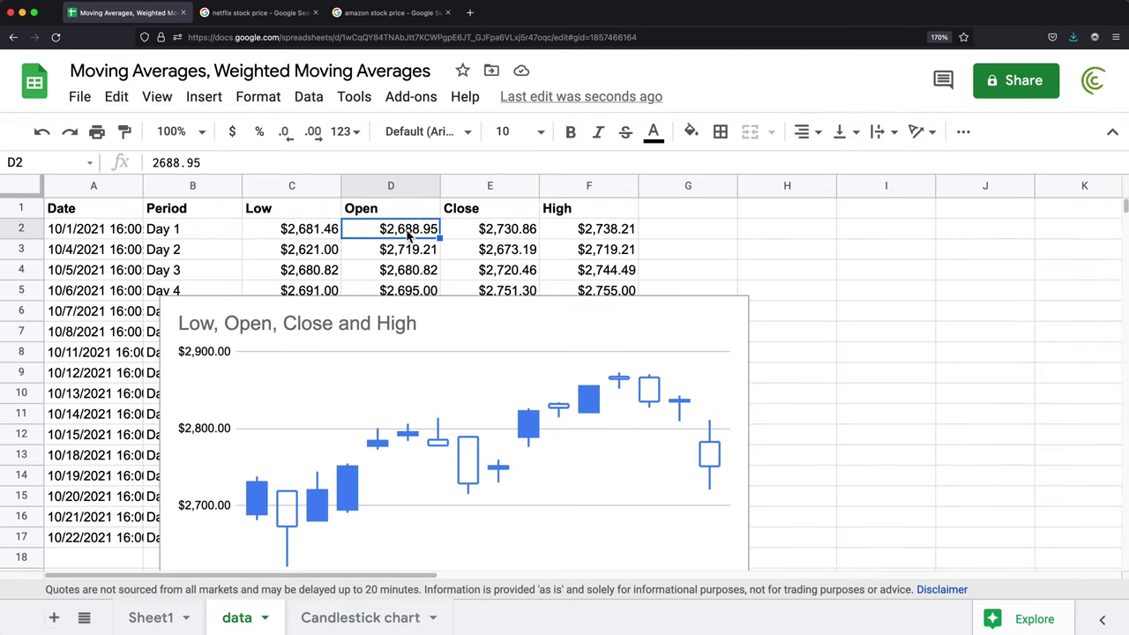
{"action": "key", "text": "ctrl+b"}
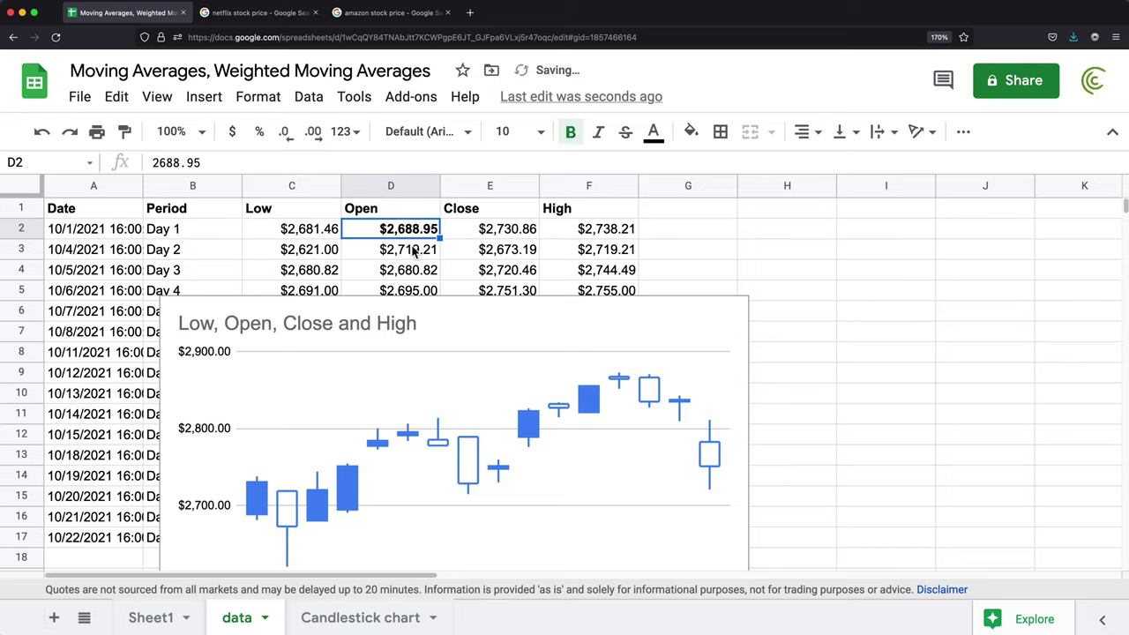
{"action": "left_click", "coordinate": [503, 236]}
{"action": "key", "text": "ctrl+b"}
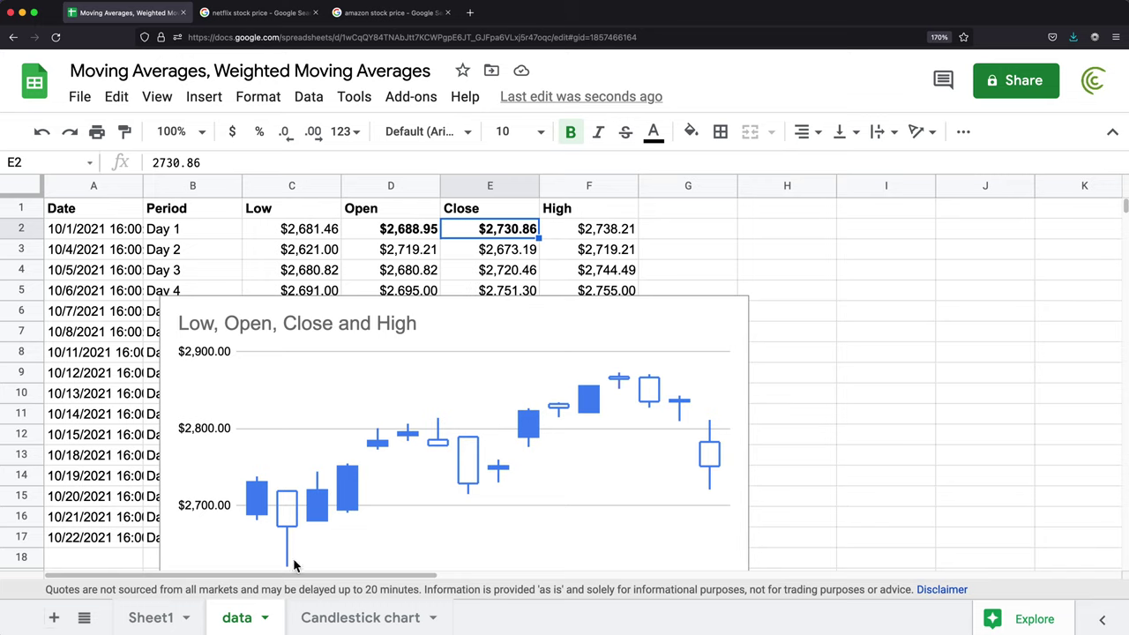
{"action": "left_click", "coordinate": [422, 310]}
{"action": "left_click_drag", "start_coordinate": [422, 310], "coordinate": [466, 214]}
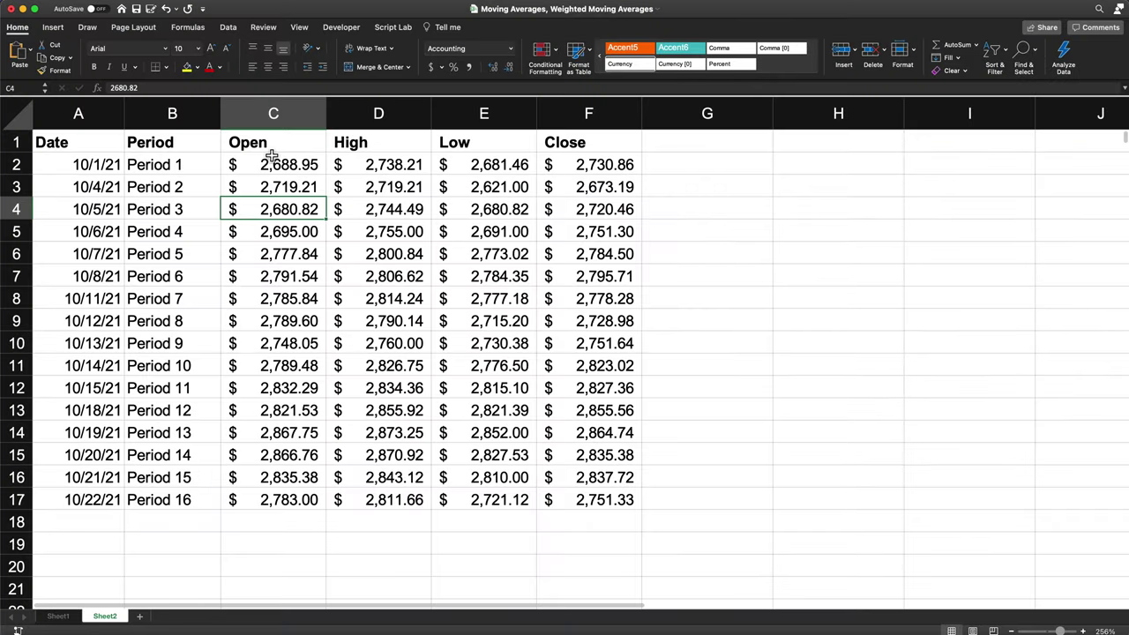
Select B1:F17, covering Period, Open, High, Low and Close for all 16 periods
{"action": "left_click", "coordinate": [271, 150]}
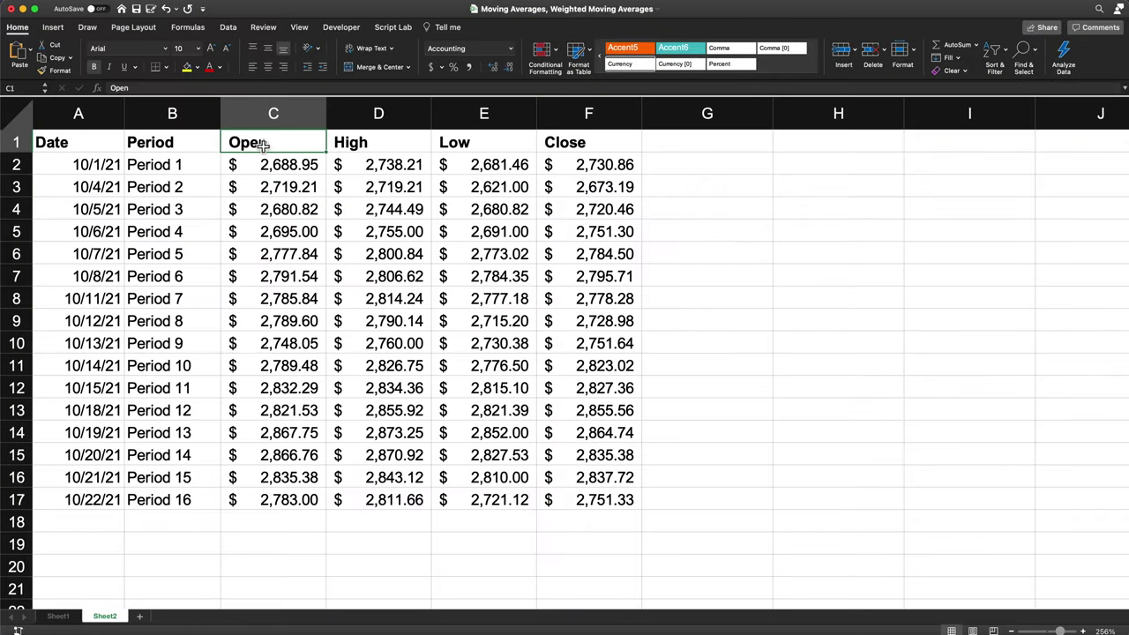
{"action": "left_click_drag", "start_coordinate": [264, 147], "coordinate": [556, 155]}
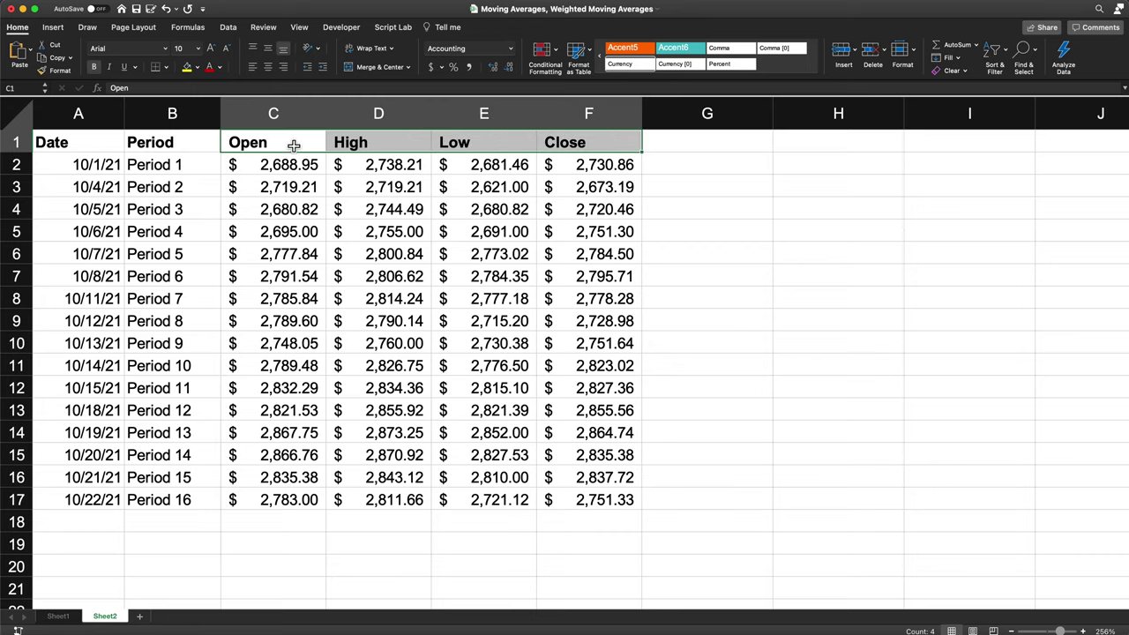
{"action": "left_click", "coordinate": [294, 145]}
{"action": "left_click", "coordinate": [373, 146]}
{"action": "left_click", "coordinate": [516, 146]}
{"action": "left_click", "coordinate": [581, 153]}
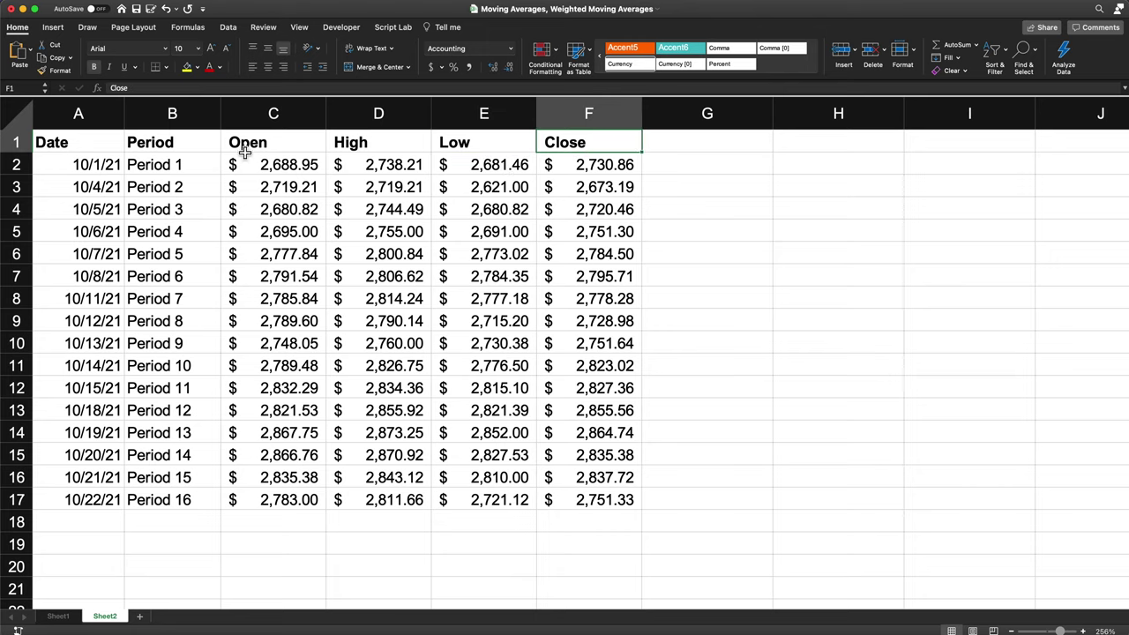
{"action": "left_click_drag", "start_coordinate": [189, 147], "coordinate": [180, 499]}
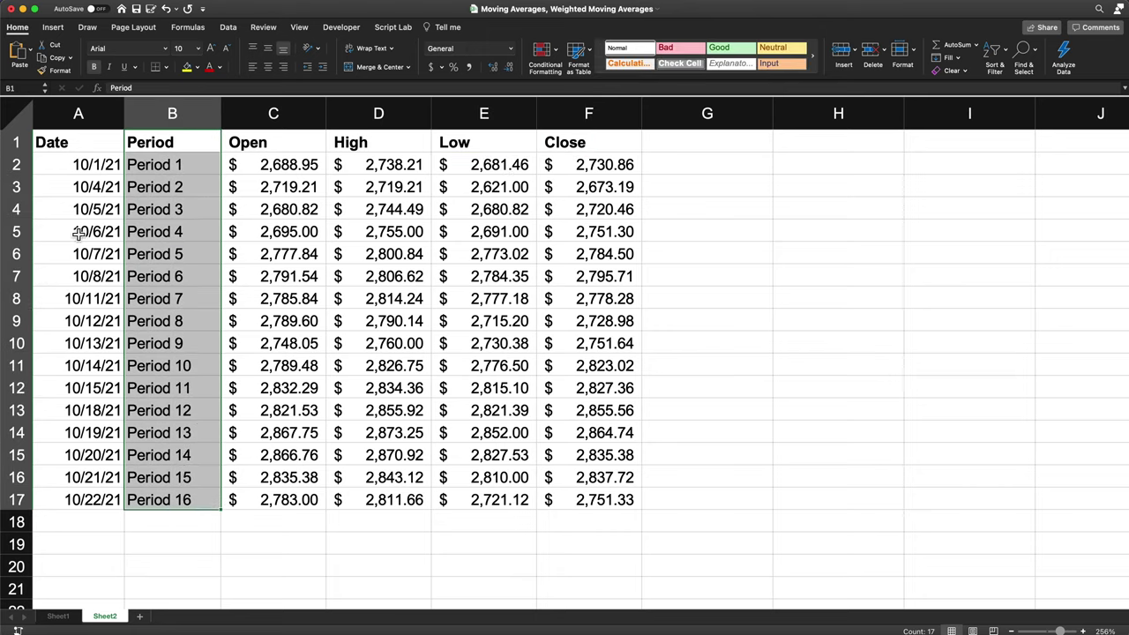
{"action": "left_click", "coordinate": [265, 258]}
{"action": "left_click_drag", "start_coordinate": [161, 143], "coordinate": [586, 500]}
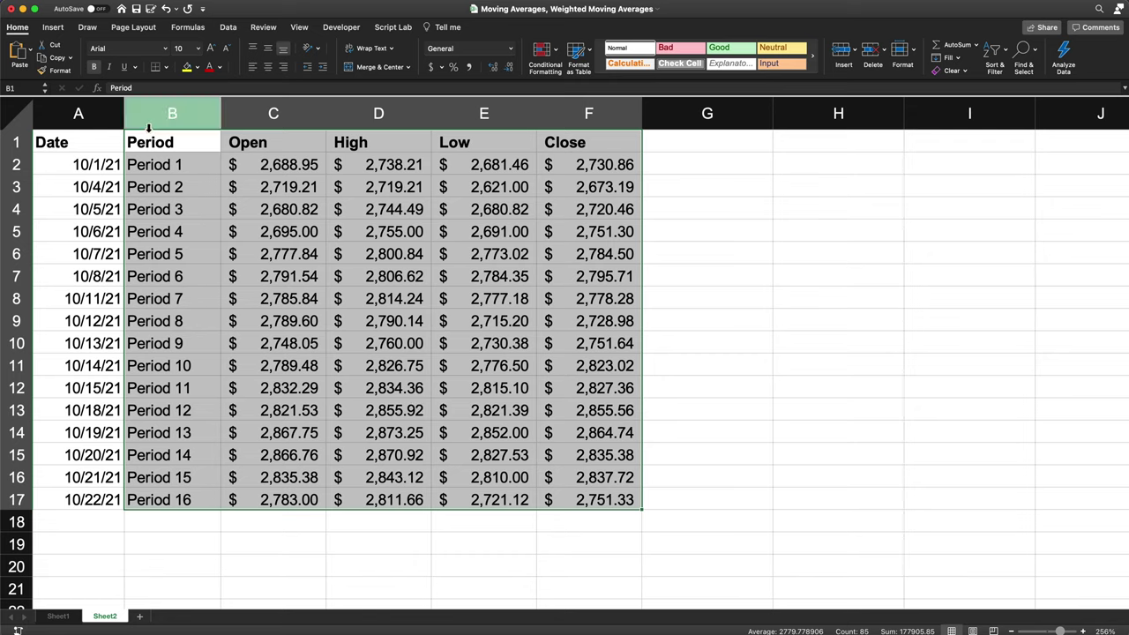
{"action": "left_click", "coordinate": [61, 30]}
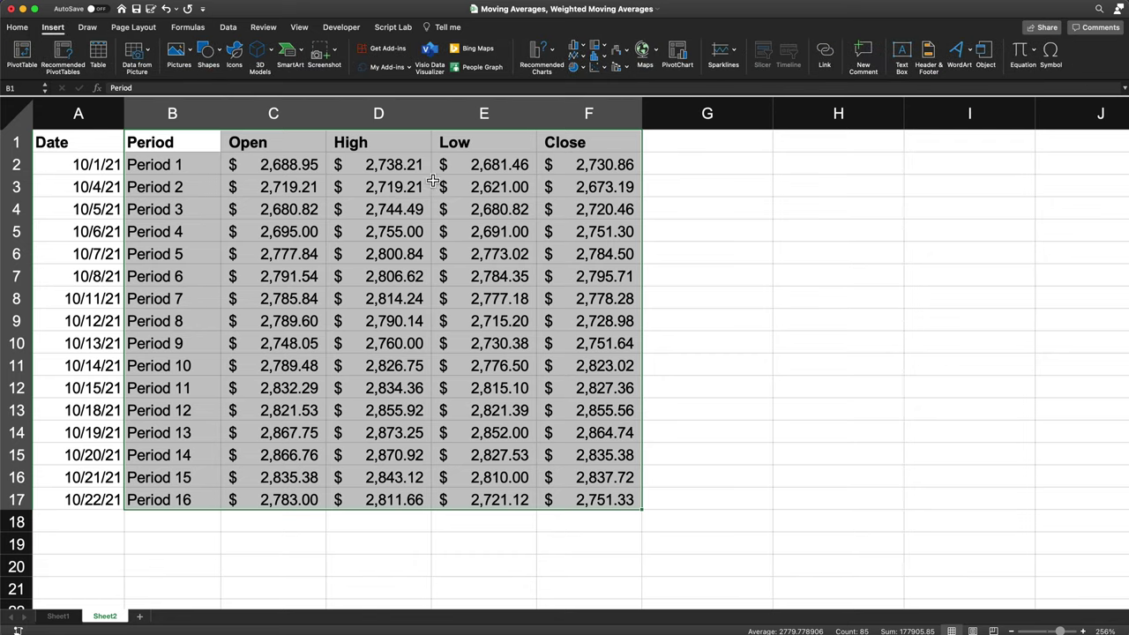
Insert an Open-High-Low-Close stock chart from the Waterfall/Stock chart menu
{"action": "left_click", "coordinate": [628, 51]}
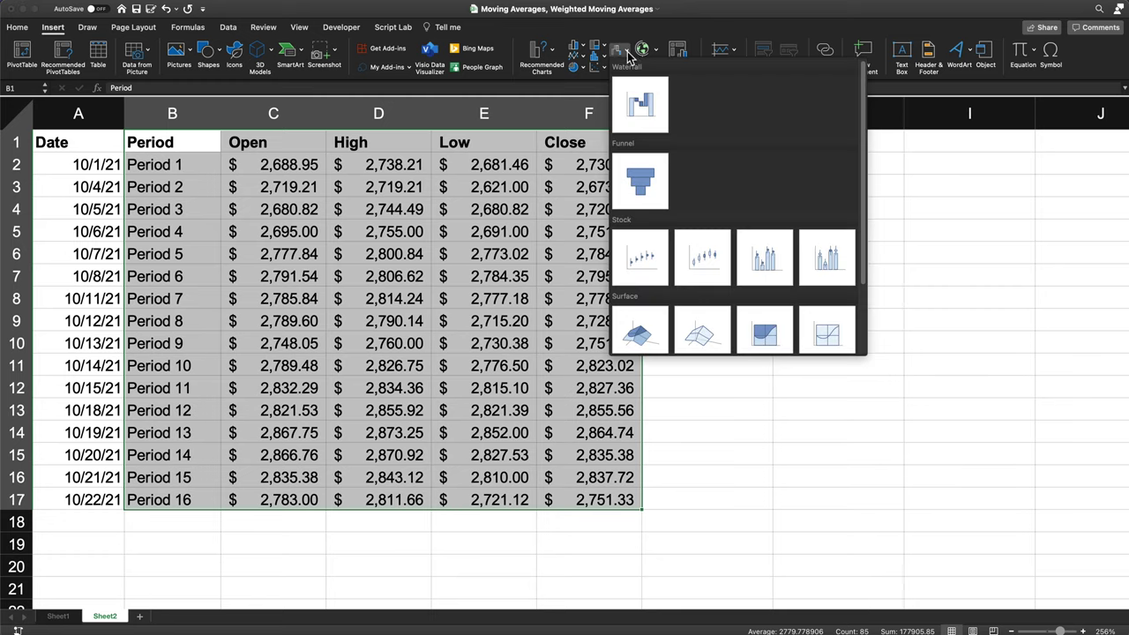
{"action": "left_click", "coordinate": [694, 265]}
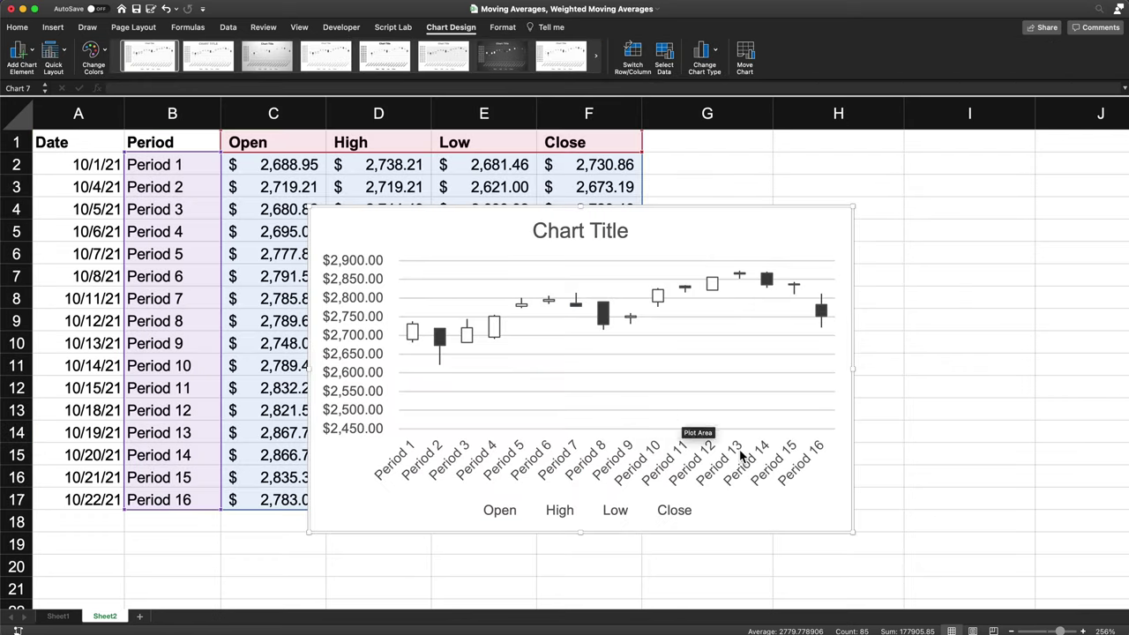
Drag the stock chart's corner to enlarge it and select the up-bars
{"action": "left_click_drag", "start_coordinate": [859, 537], "coordinate": [911, 554]}
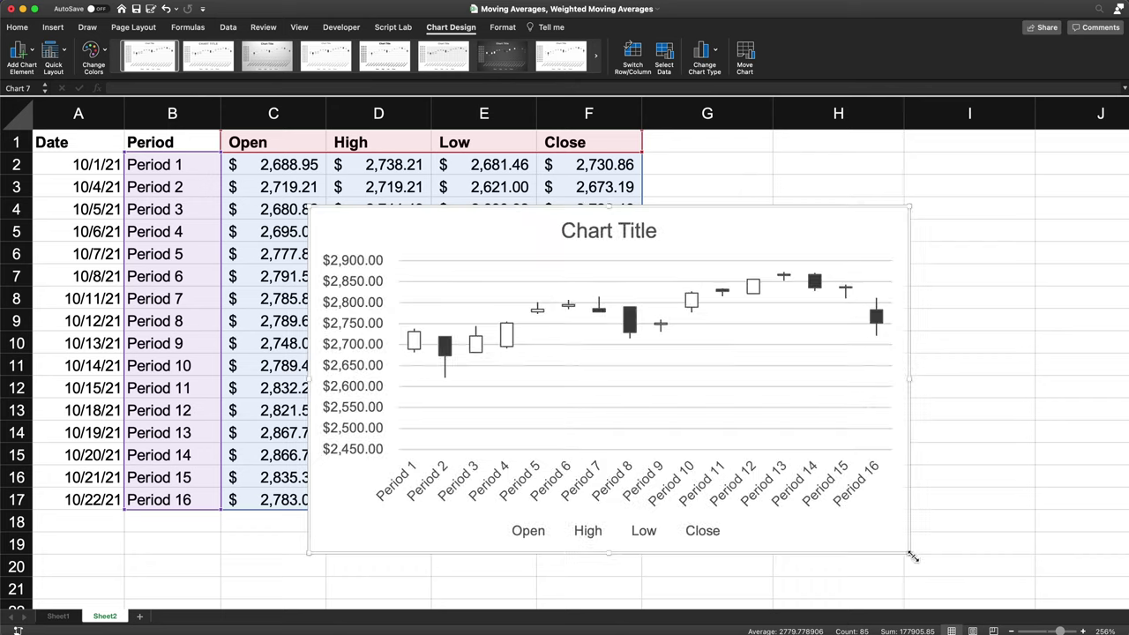
{"action": "left_click", "coordinate": [422, 350]}
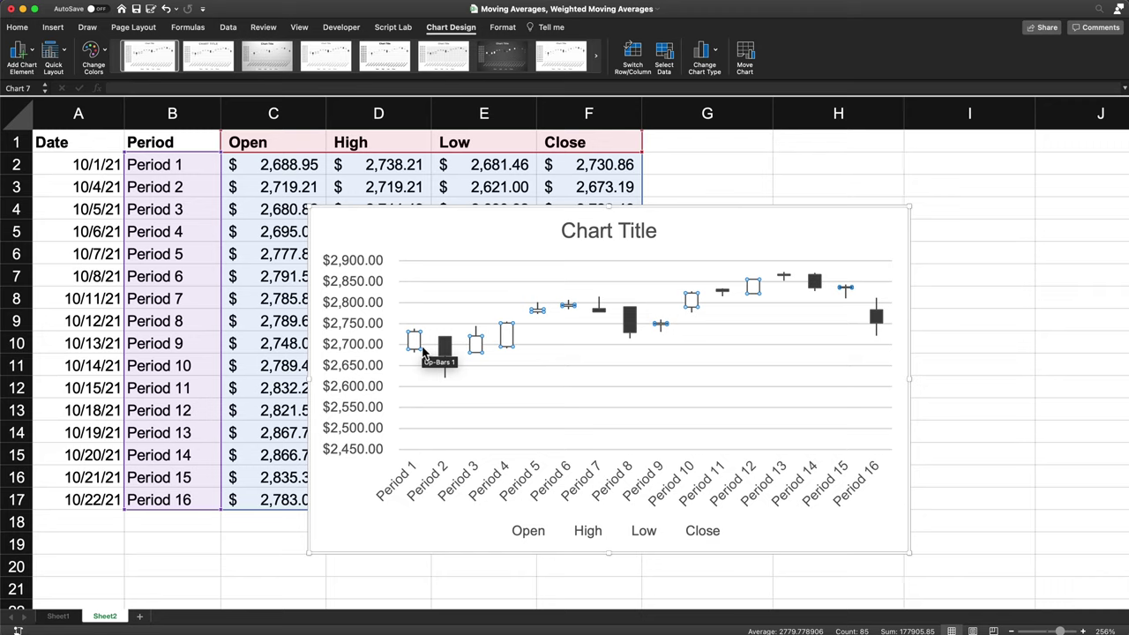
Fill the up-bars green and the down-bars red using Shape Fill
{"action": "left_click", "coordinate": [503, 28]}
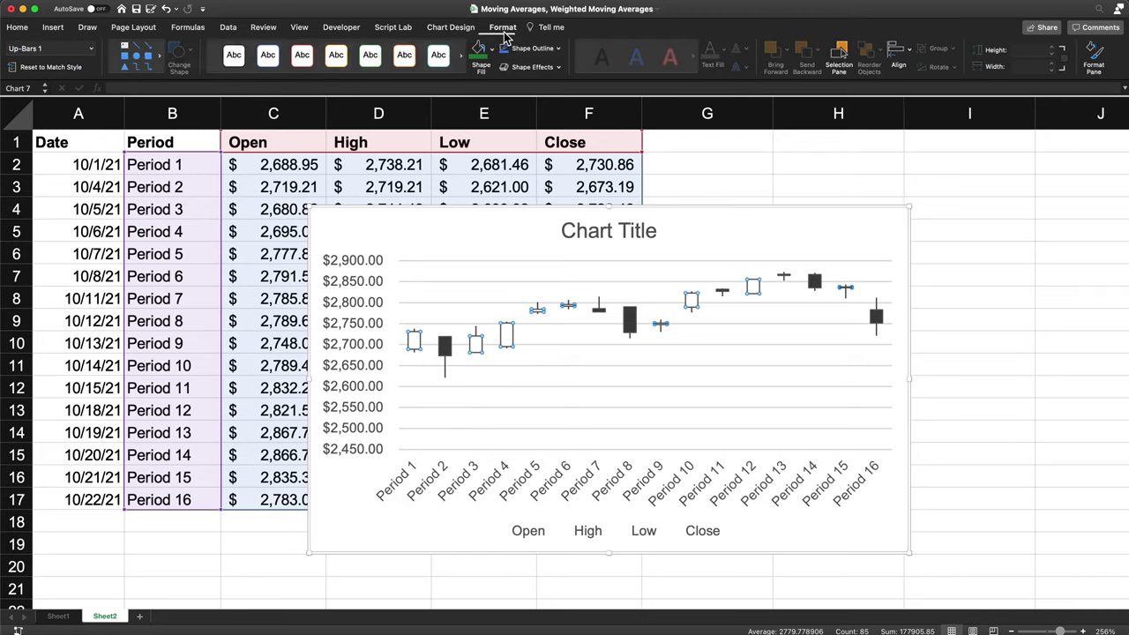
{"action": "left_click", "coordinate": [494, 51]}
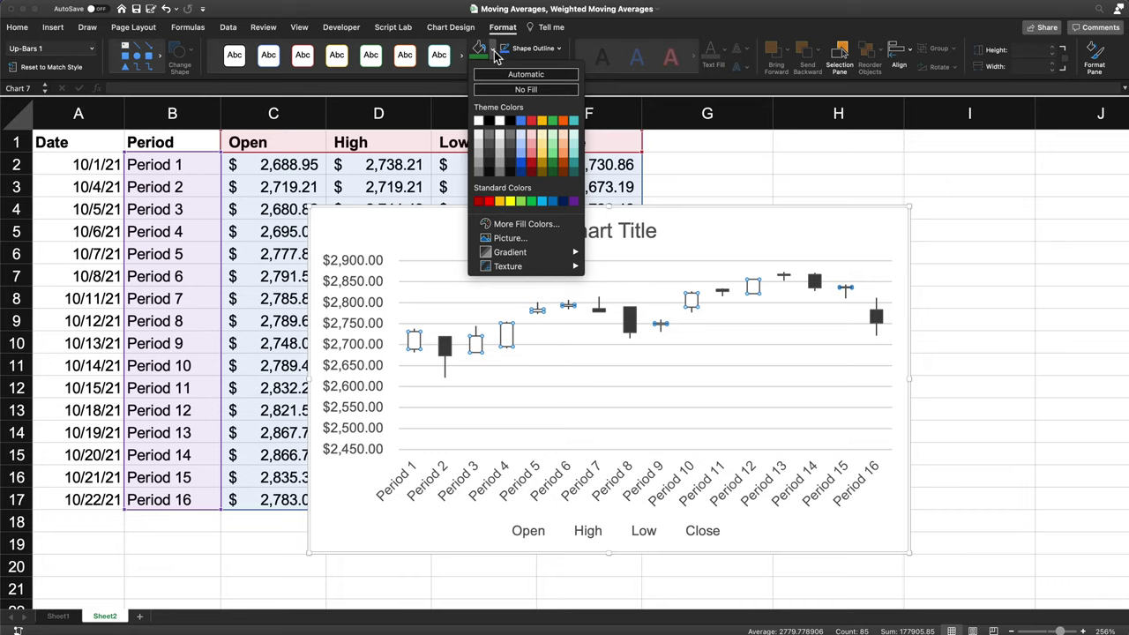
{"action": "left_click", "coordinate": [531, 202]}
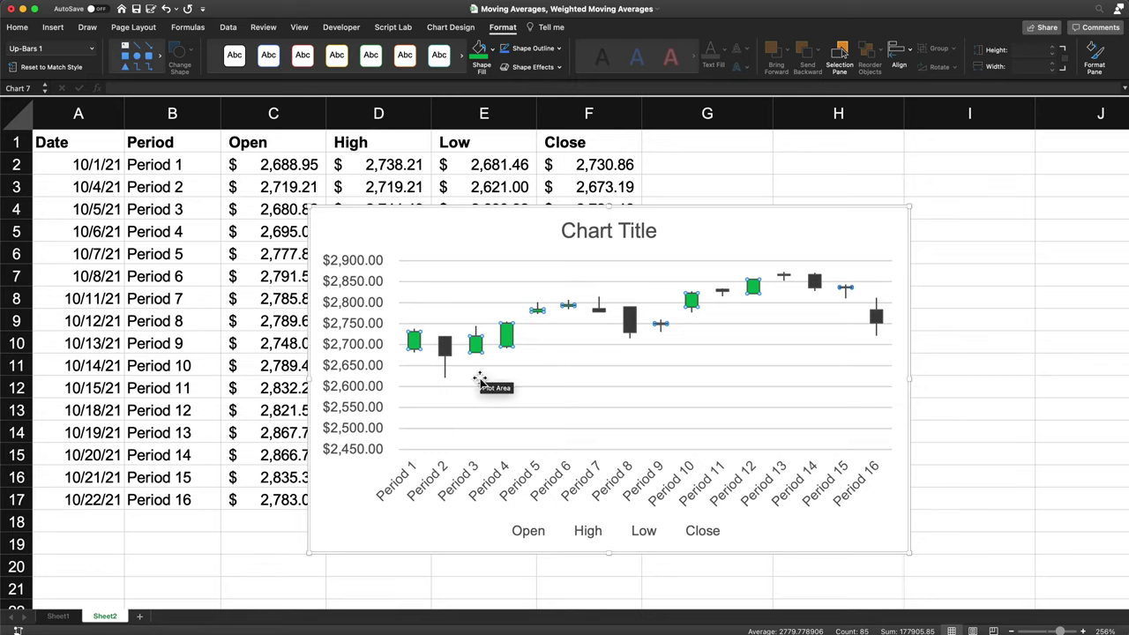
{"action": "left_click", "coordinate": [446, 351]}
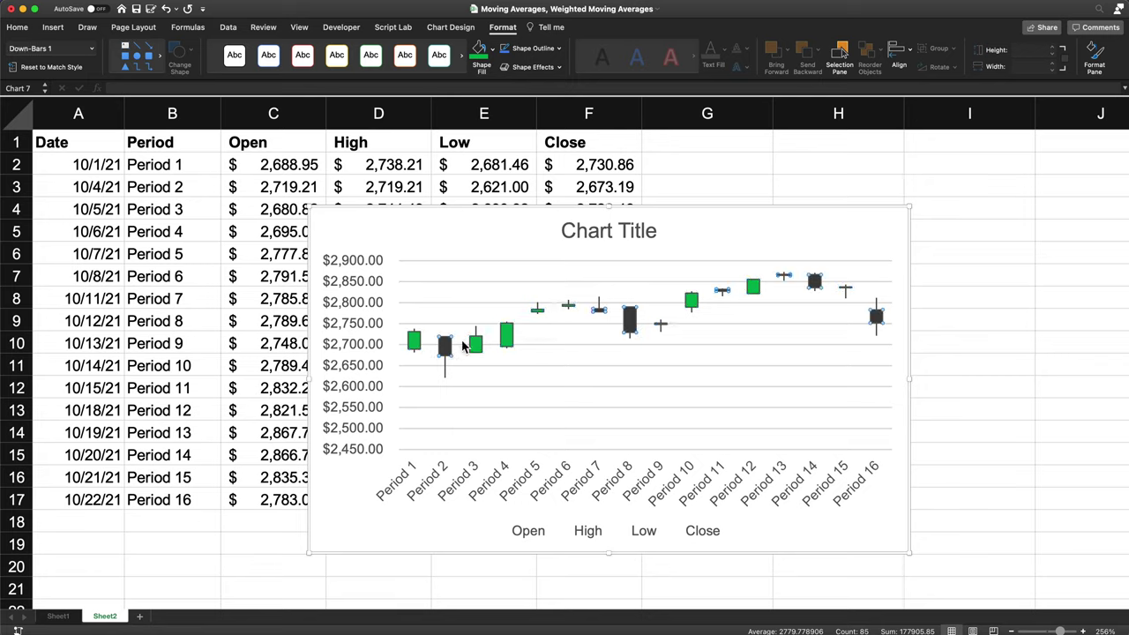
{"action": "left_click", "coordinate": [495, 55]}
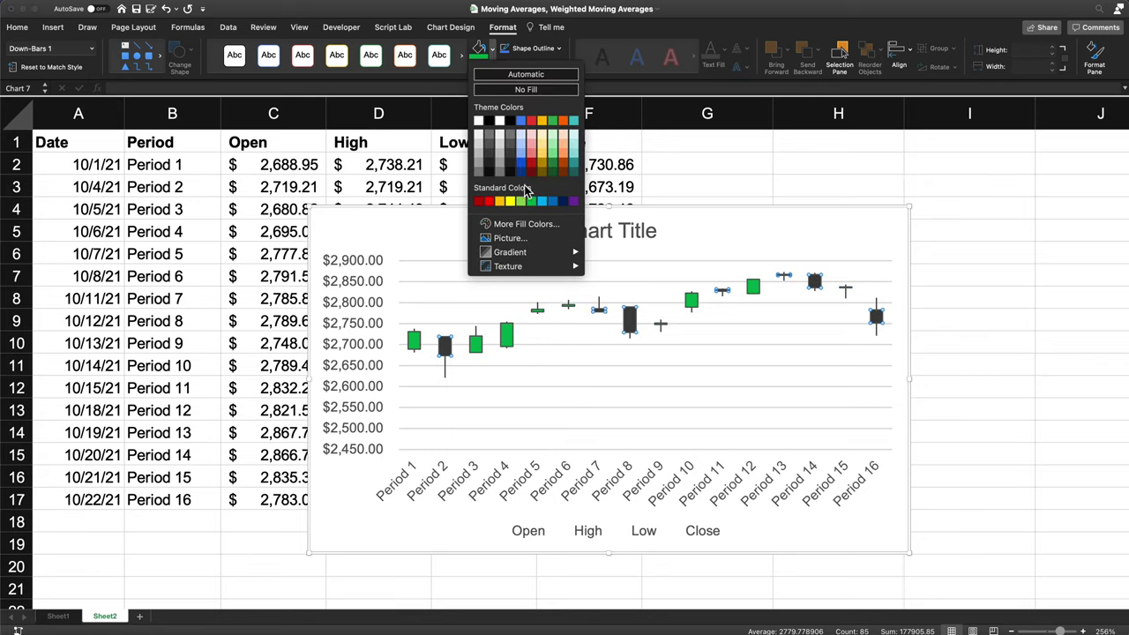
{"action": "left_click", "coordinate": [490, 203]}
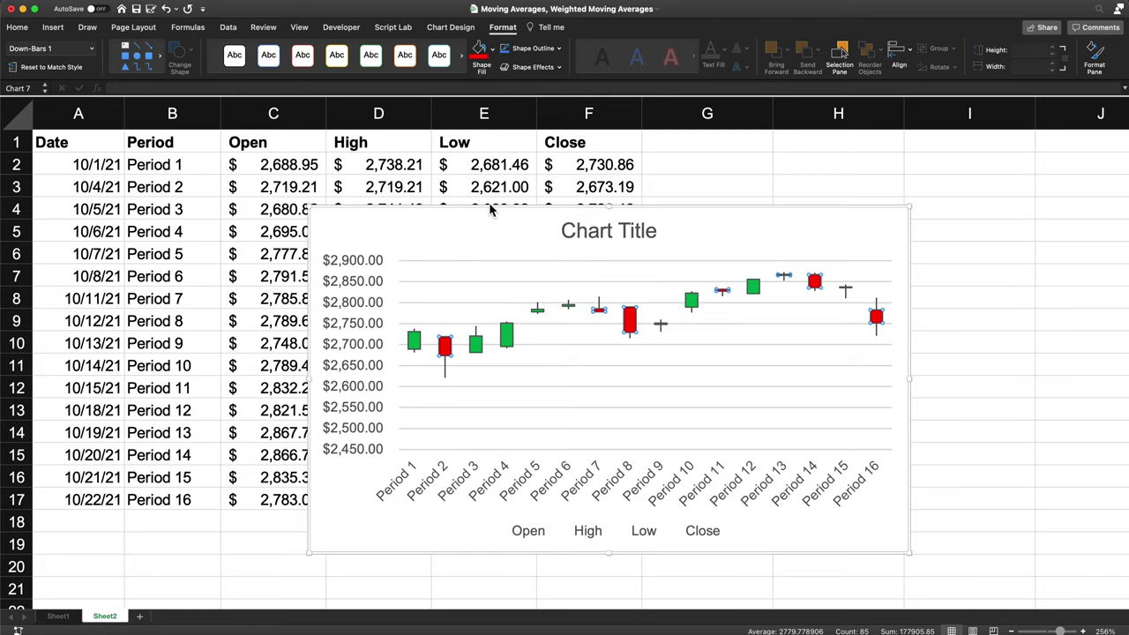
Enlarge the whole chart slightly and select its vertical price axis
{"action": "left_click", "coordinate": [827, 228]}
{"action": "left_click_drag", "start_coordinate": [918, 558], "coordinate": [946, 584]}
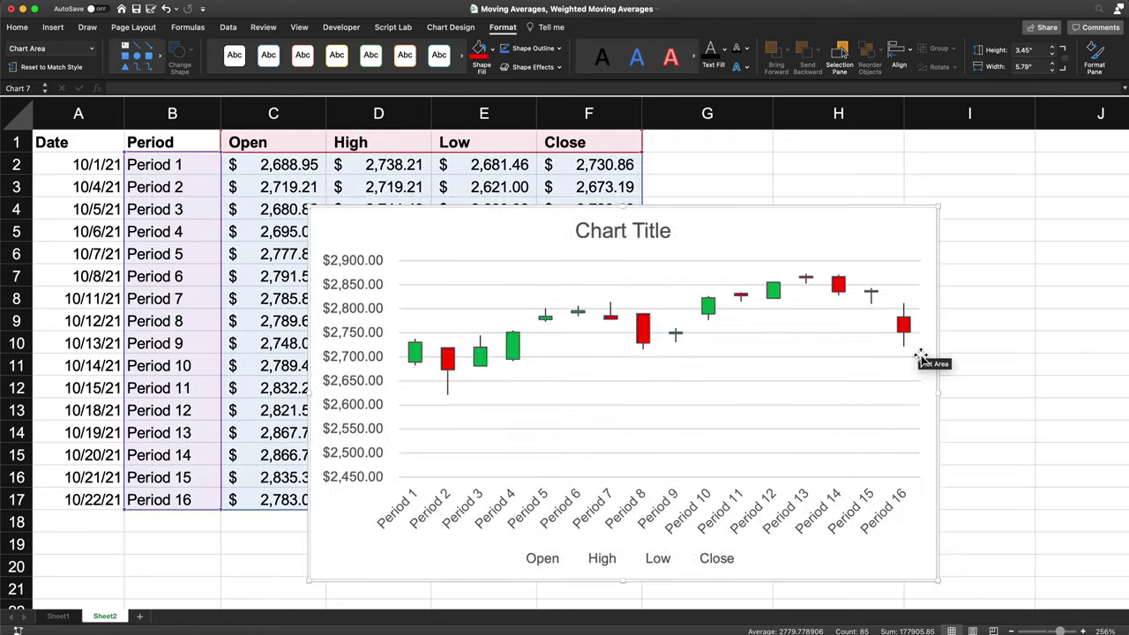
{"action": "left_click", "coordinate": [680, 338]}
{"action": "left_click", "coordinate": [679, 340]}
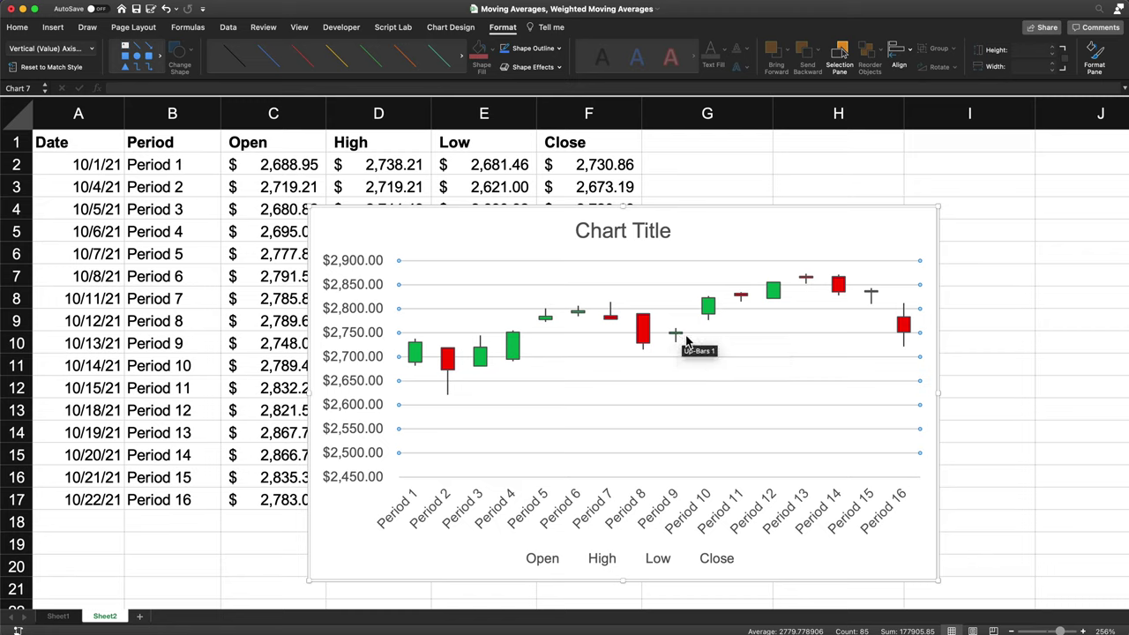
{"action": "left_click", "coordinate": [834, 415]}
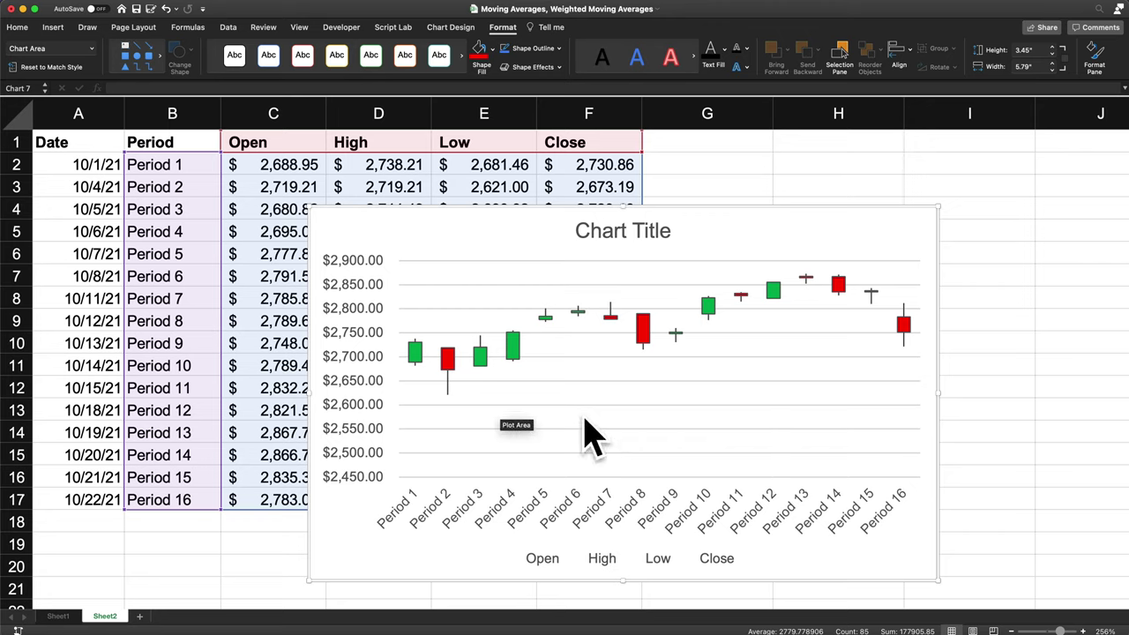
{"action": "left_click", "coordinate": [364, 353]}
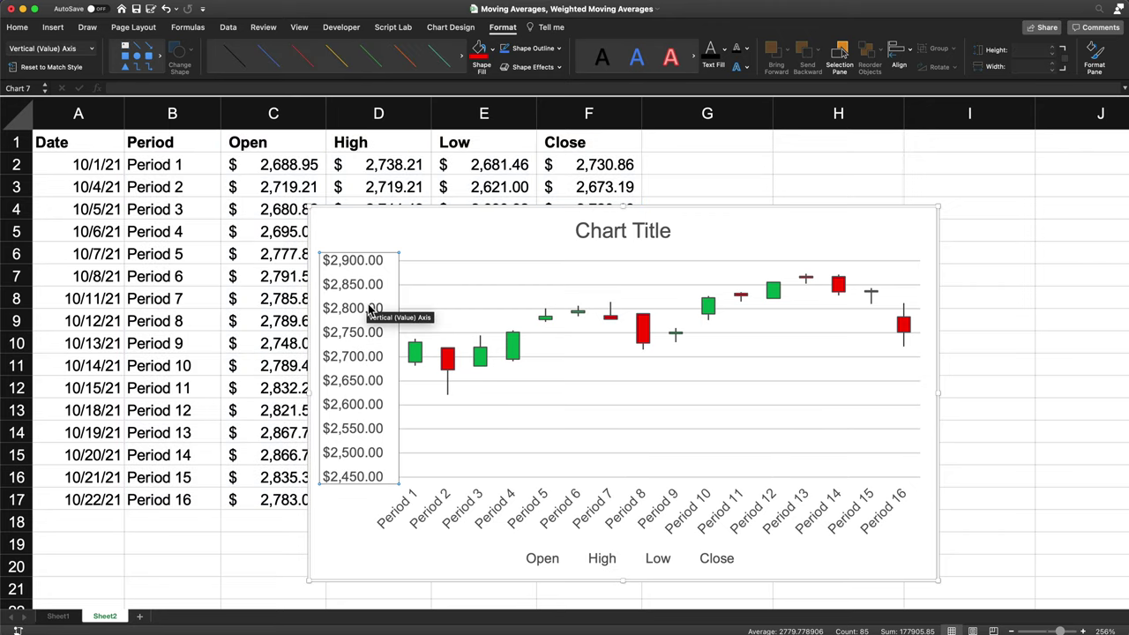
Set the vertical axis Bounds Minimum to 2600 in Format Axis
{"action": "double_click", "coordinate": [375, 351]}
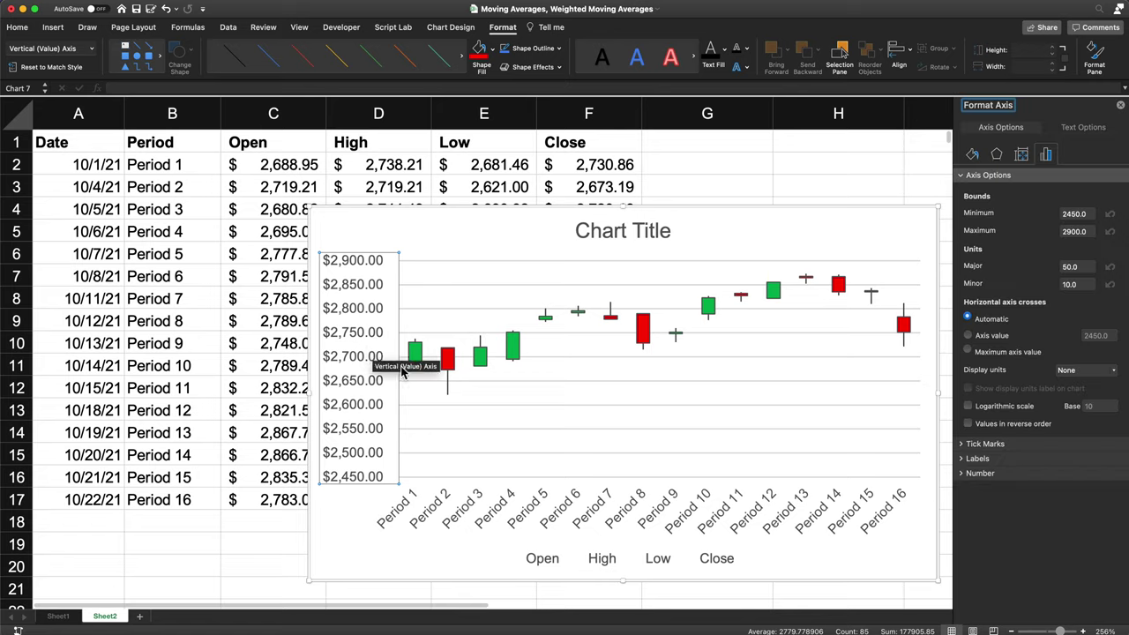
{"action": "left_click", "coordinate": [1074, 214]}
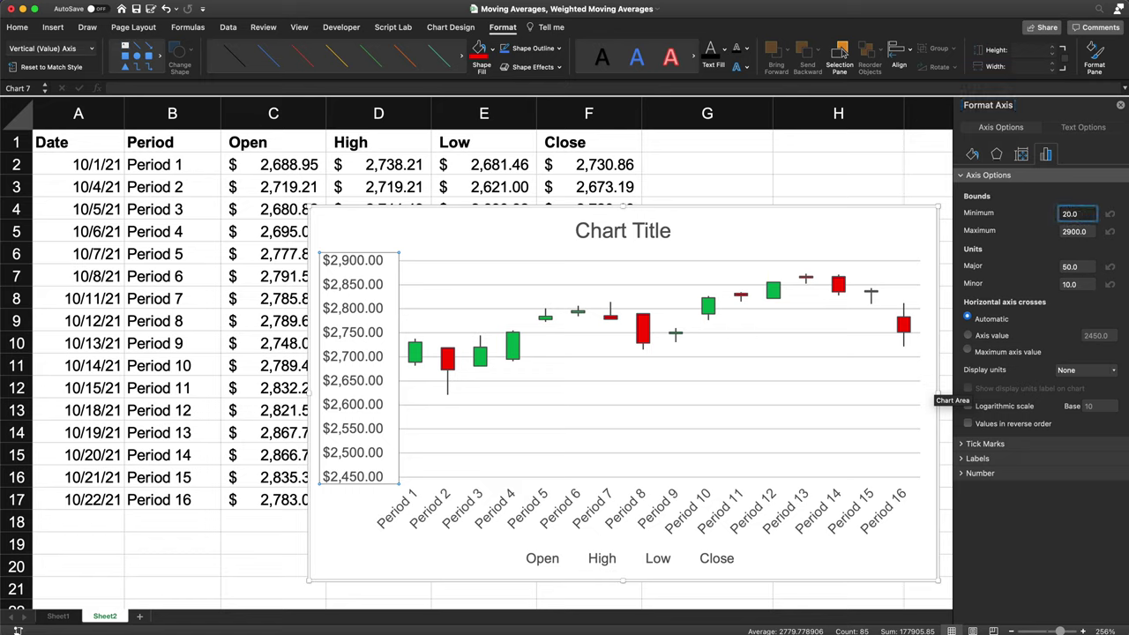
{"action": "key", "text": "Return"}
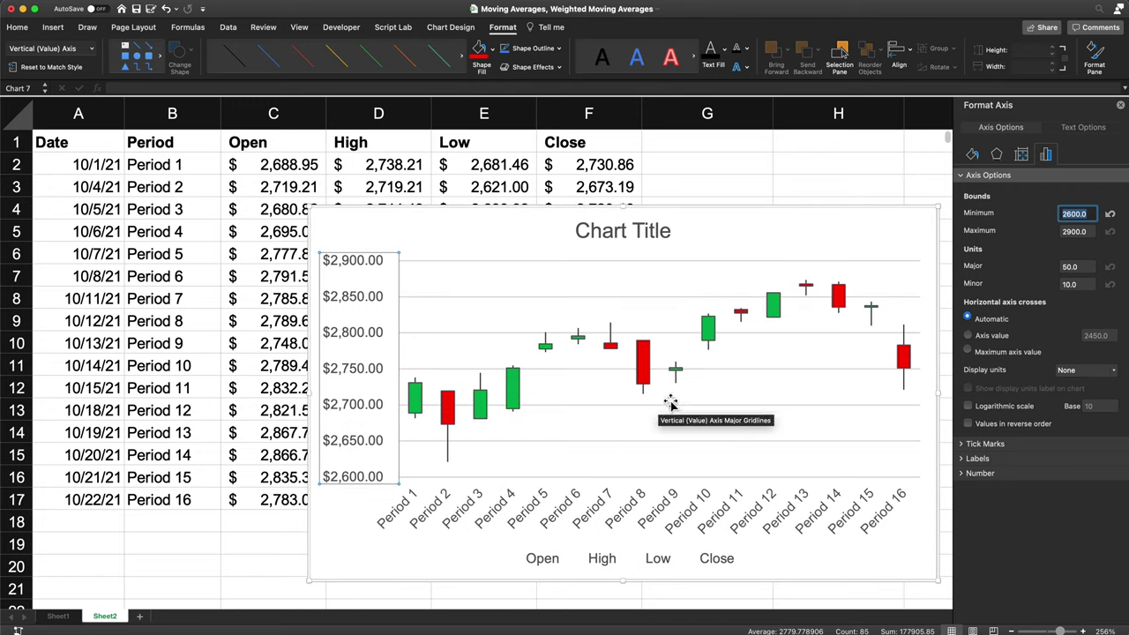
Move the chart up-left and resize it to 7.02" by 3.6"
{"action": "left_click_drag", "start_coordinate": [800, 231], "coordinate": [756, 218]}
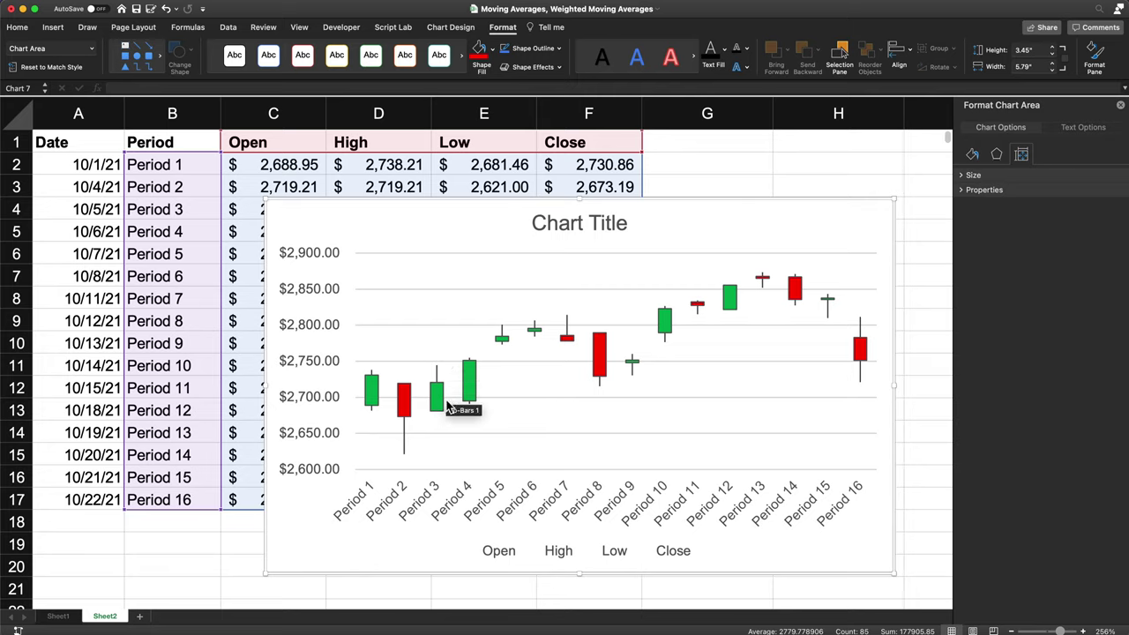
{"action": "left_click", "coordinate": [1120, 105]}
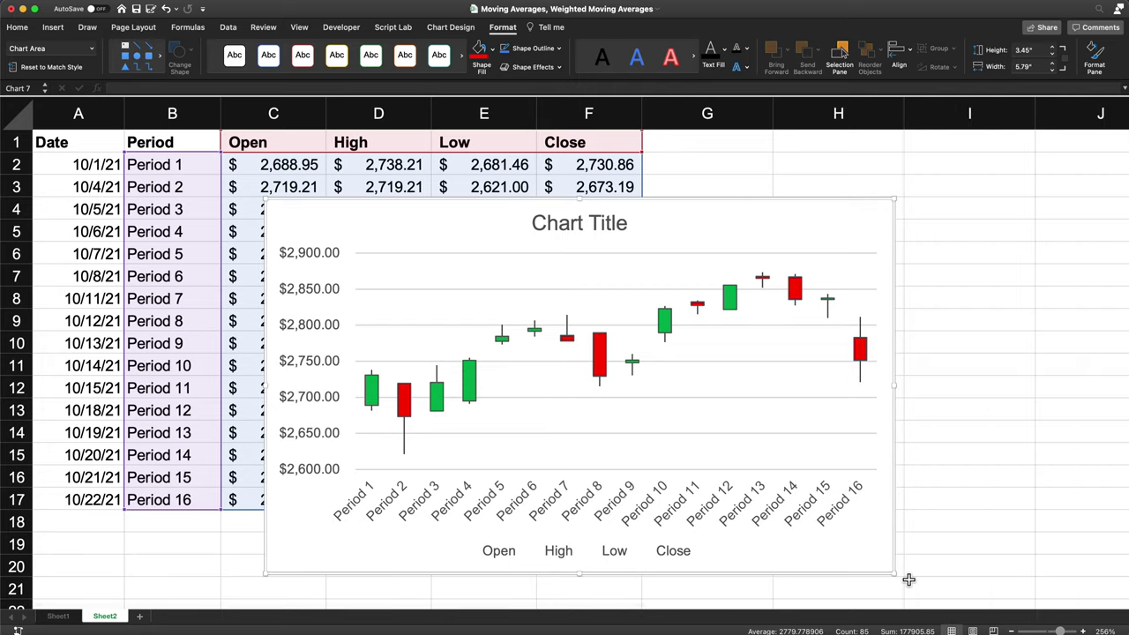
{"action": "left_click_drag", "start_coordinate": [894, 574], "coordinate": [1028, 589]}
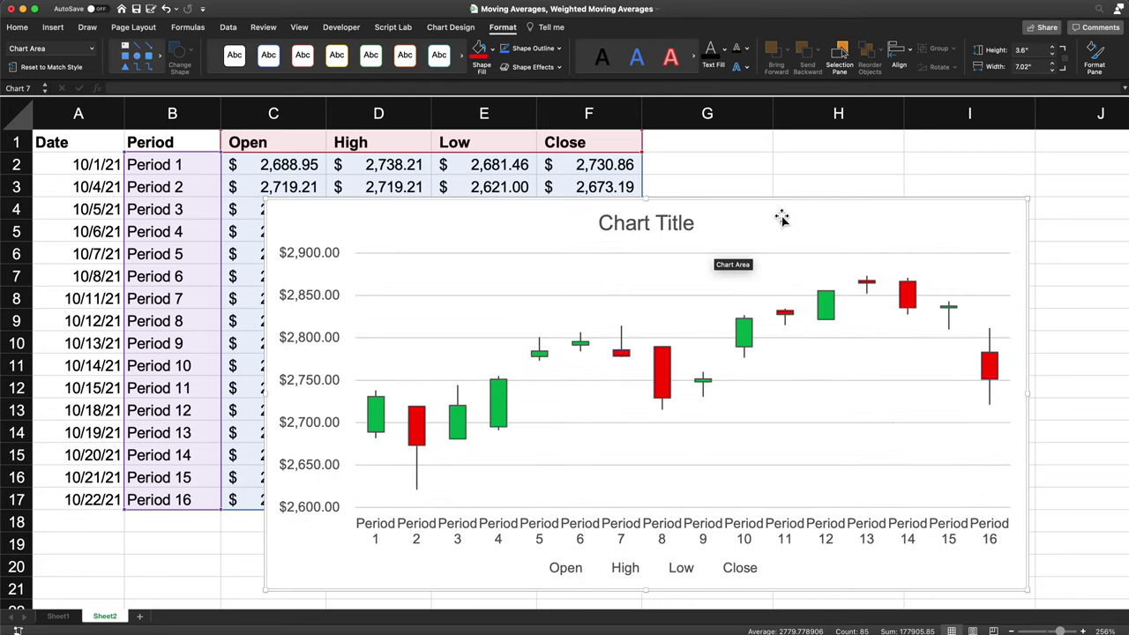